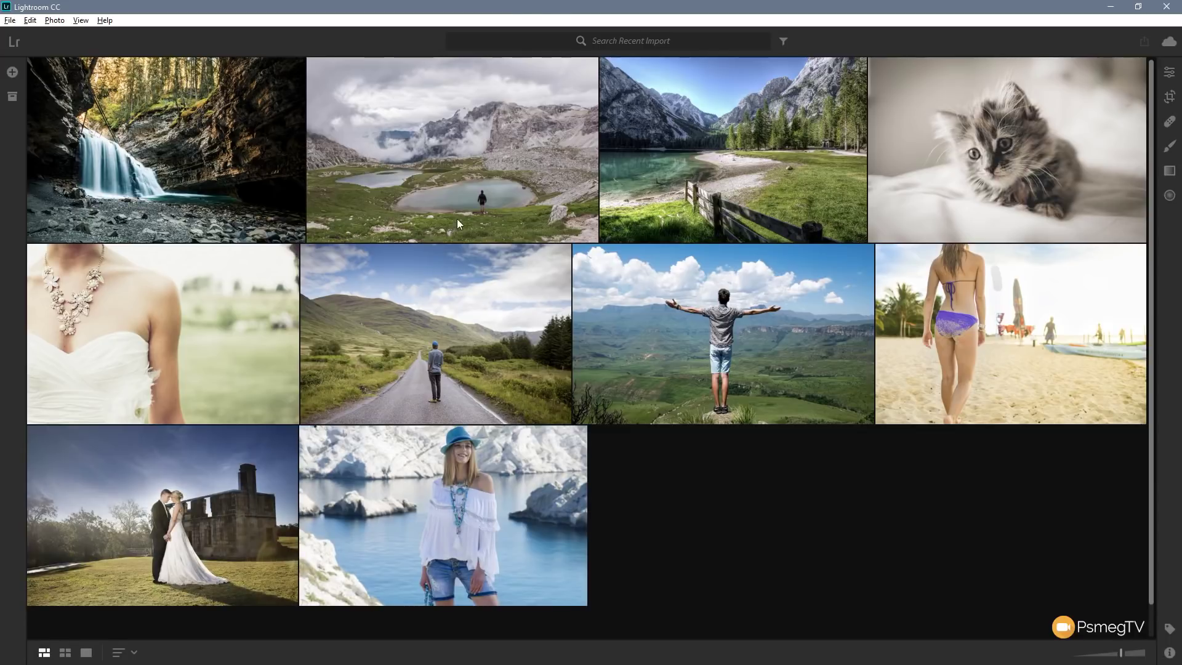
Open the outstretched-arms photo in Detail view and show its Edit adjustments.
left_click(695, 334)
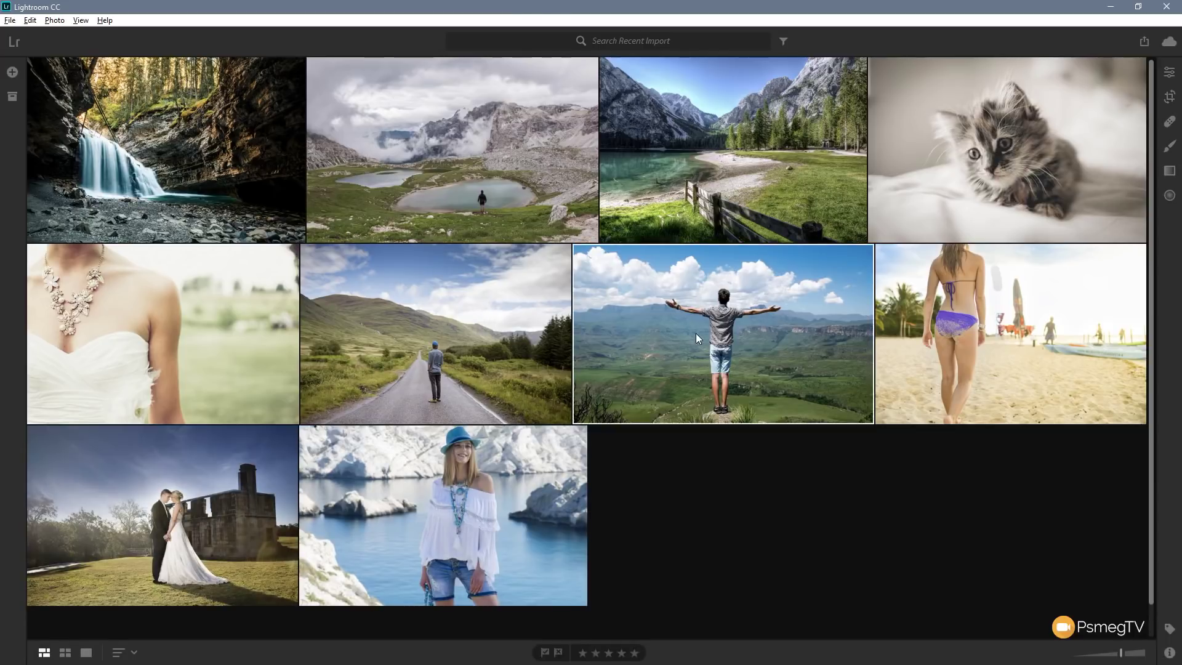
double_click(695, 333)
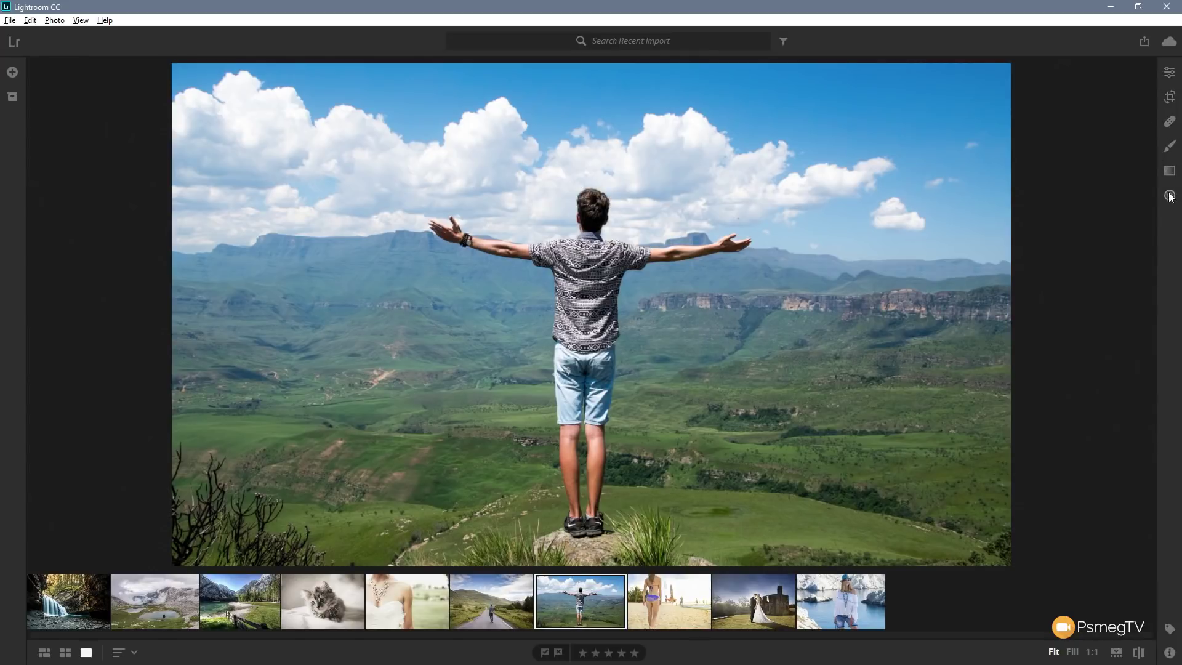
left_click(1174, 74)
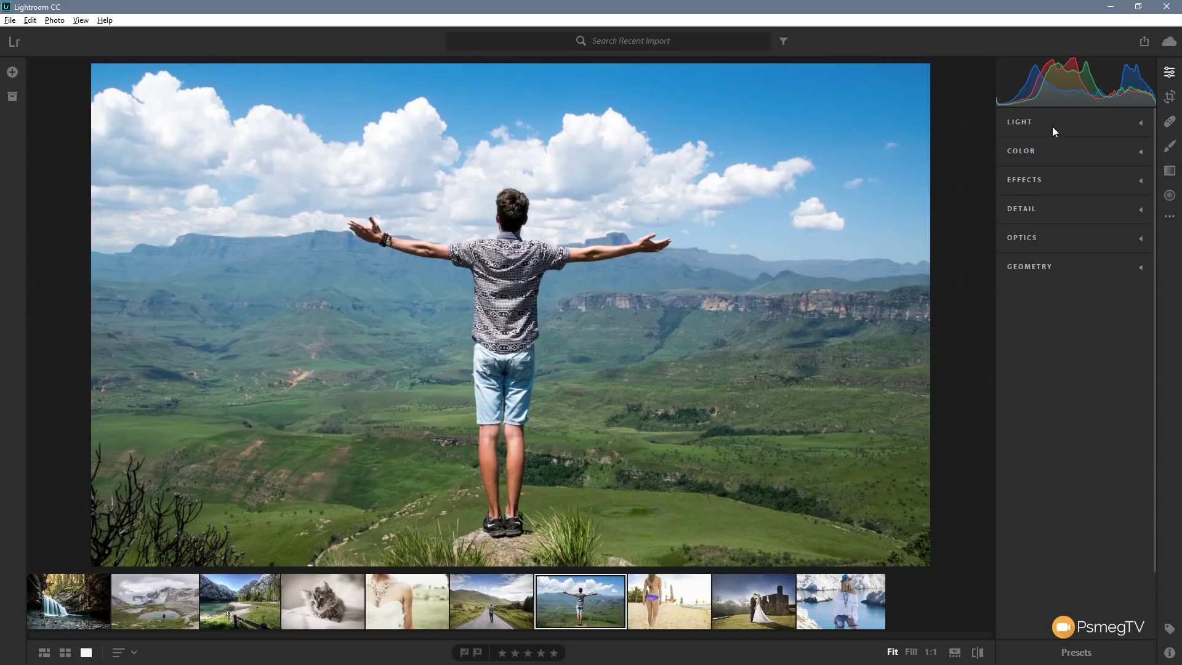
Glance at My Photos, rate the photo one star, then check cloud storage status.
left_click(12, 97)
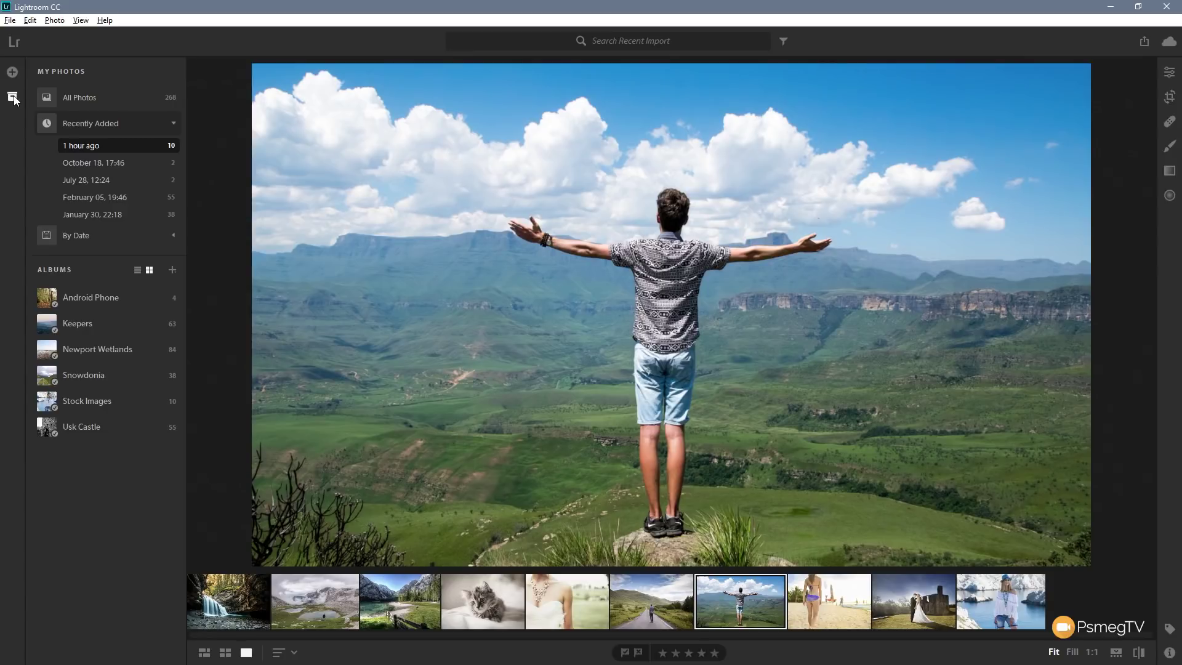
left_click(13, 97)
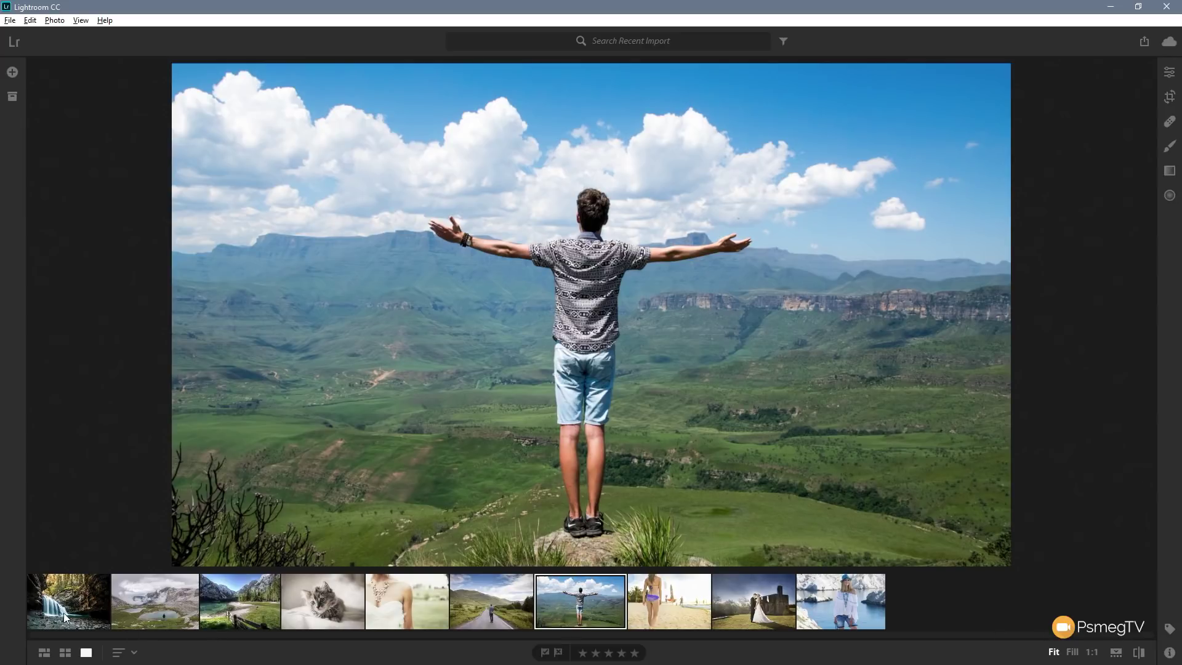
left_click(585, 654)
left_click(1168, 43)
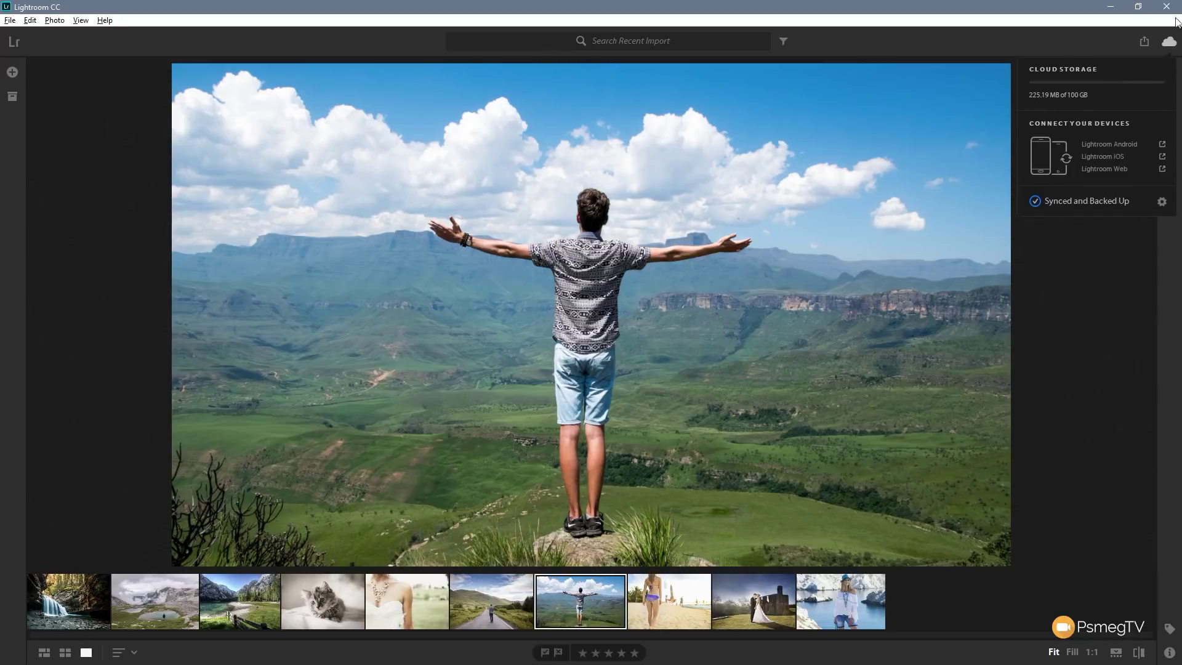
left_click(1120, 46)
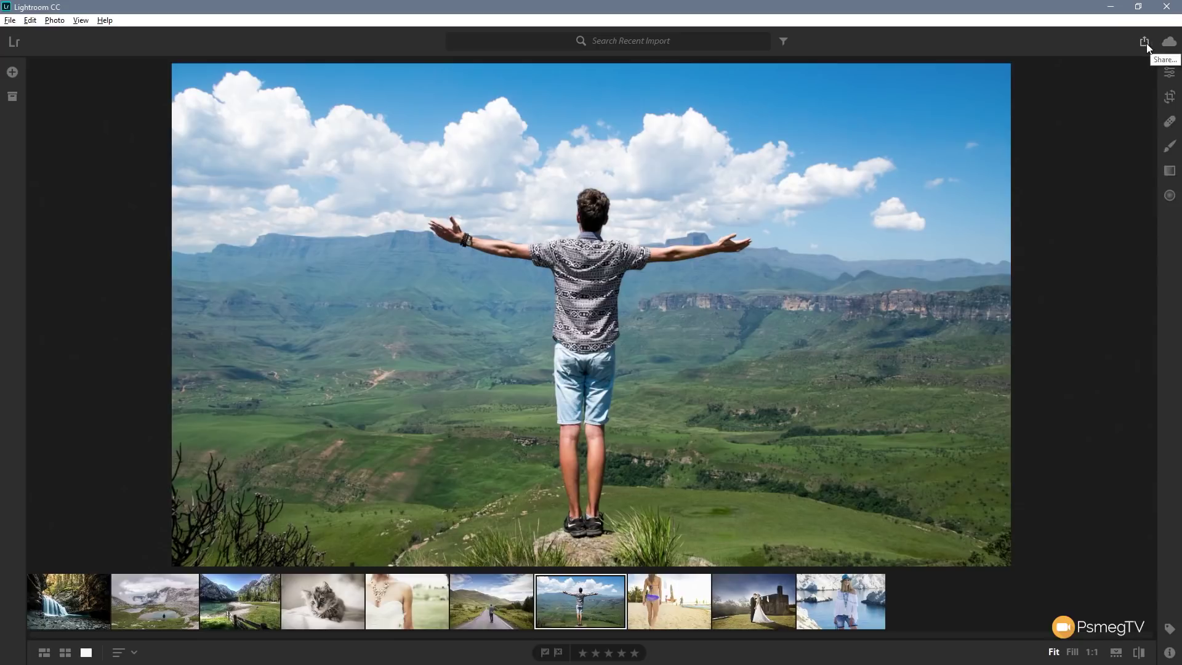
Check the photo's Keywords and Info panels, then return to its Edit adjustments.
left_click(1169, 628)
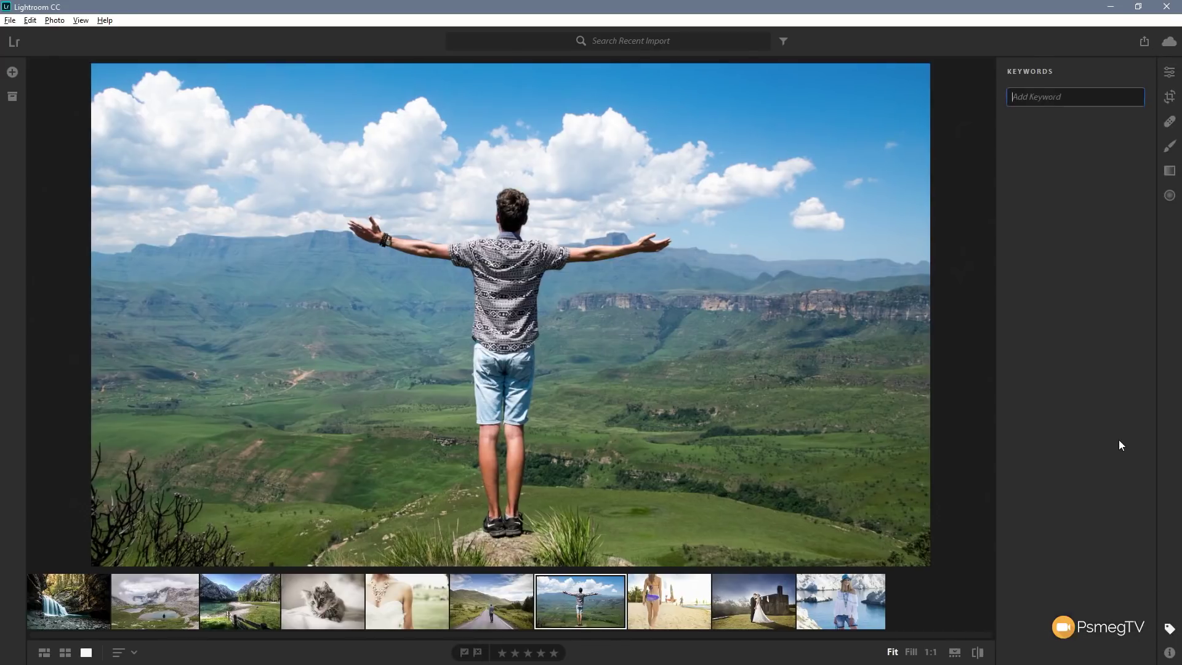
left_click(1169, 651)
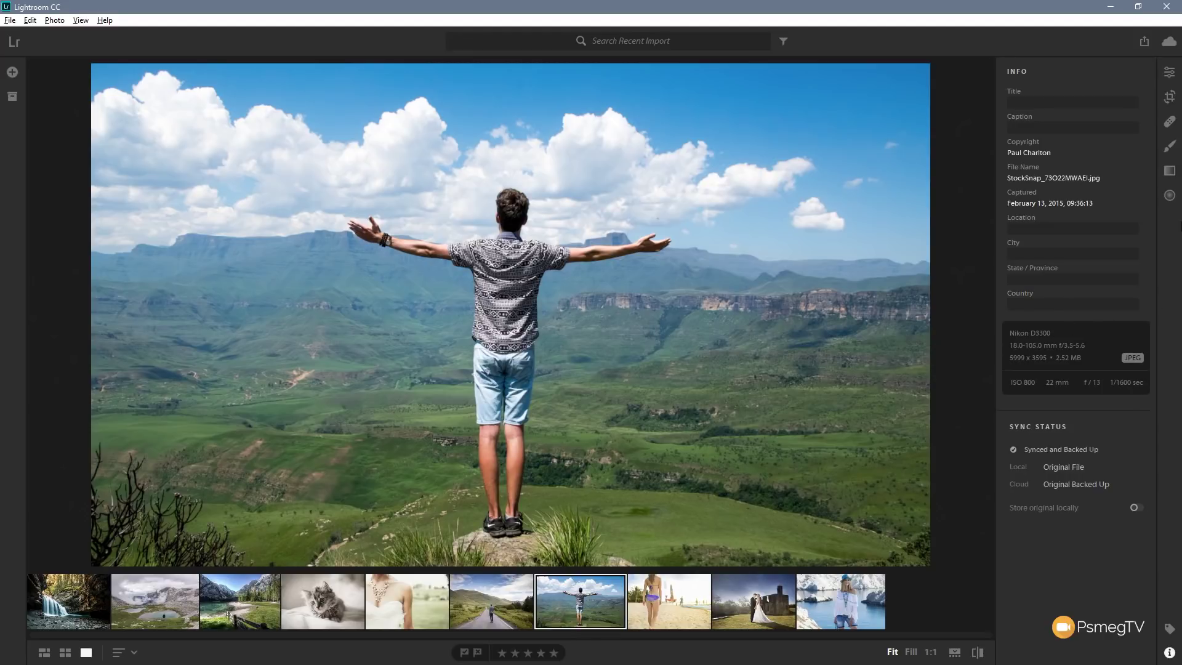
left_click(1169, 75)
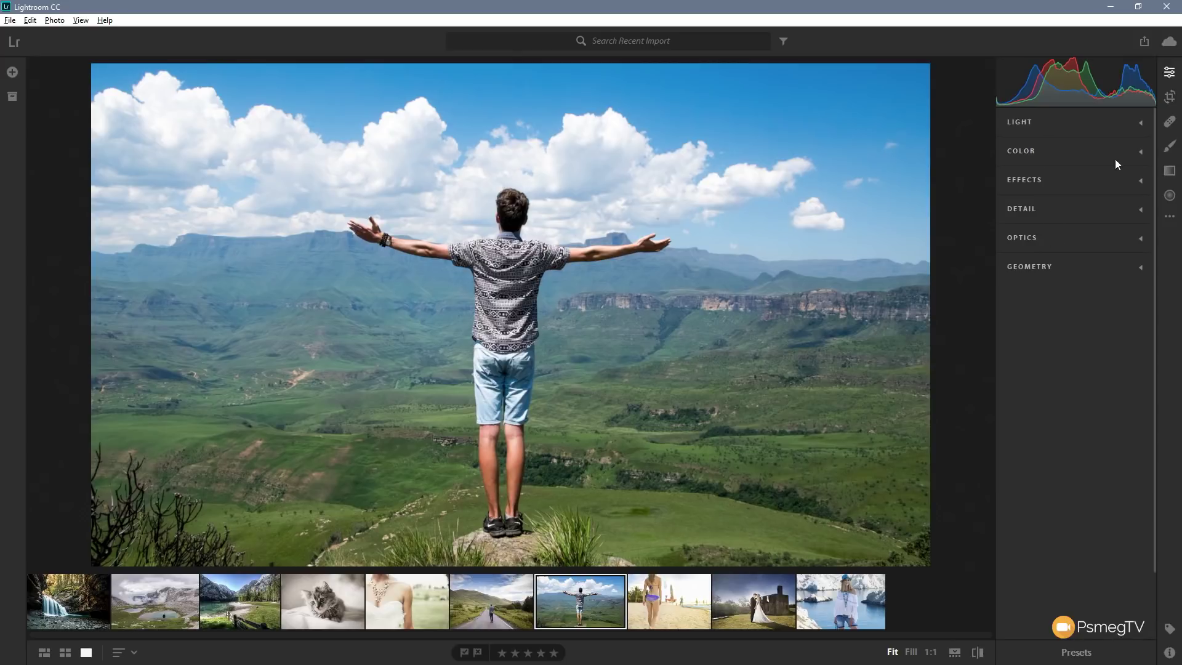
Open the Presets list, expand T&O Toolkit Power Pack and preview T&O Midtone Cut II.
left_click(1075, 652)
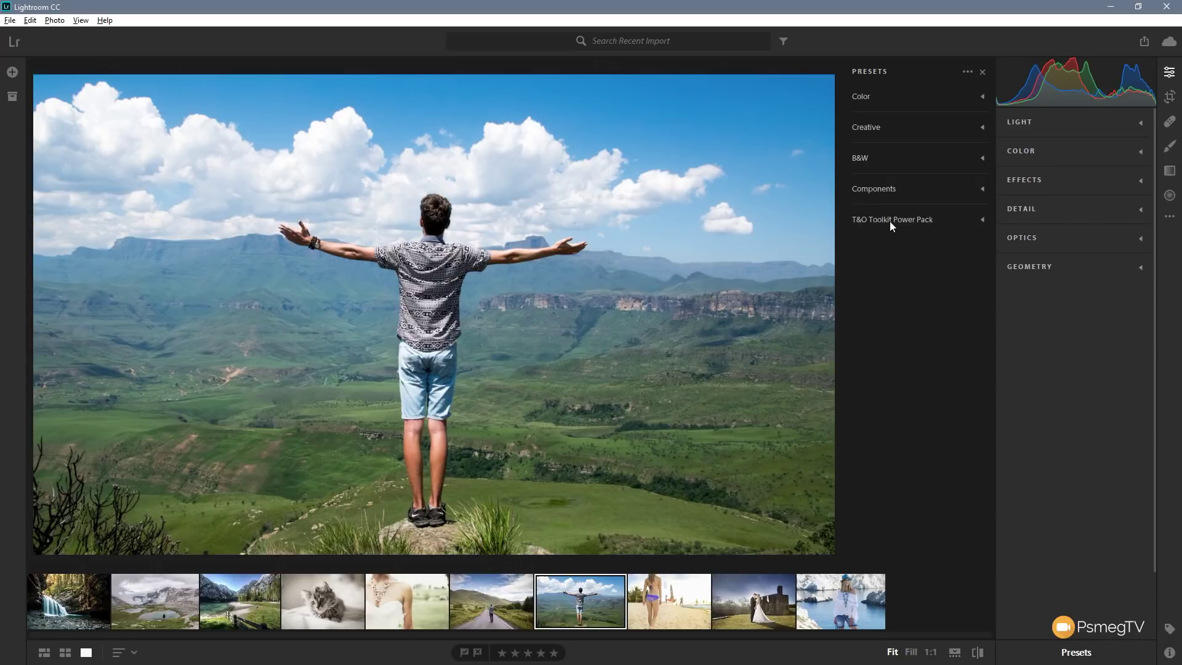
left_click(986, 221)
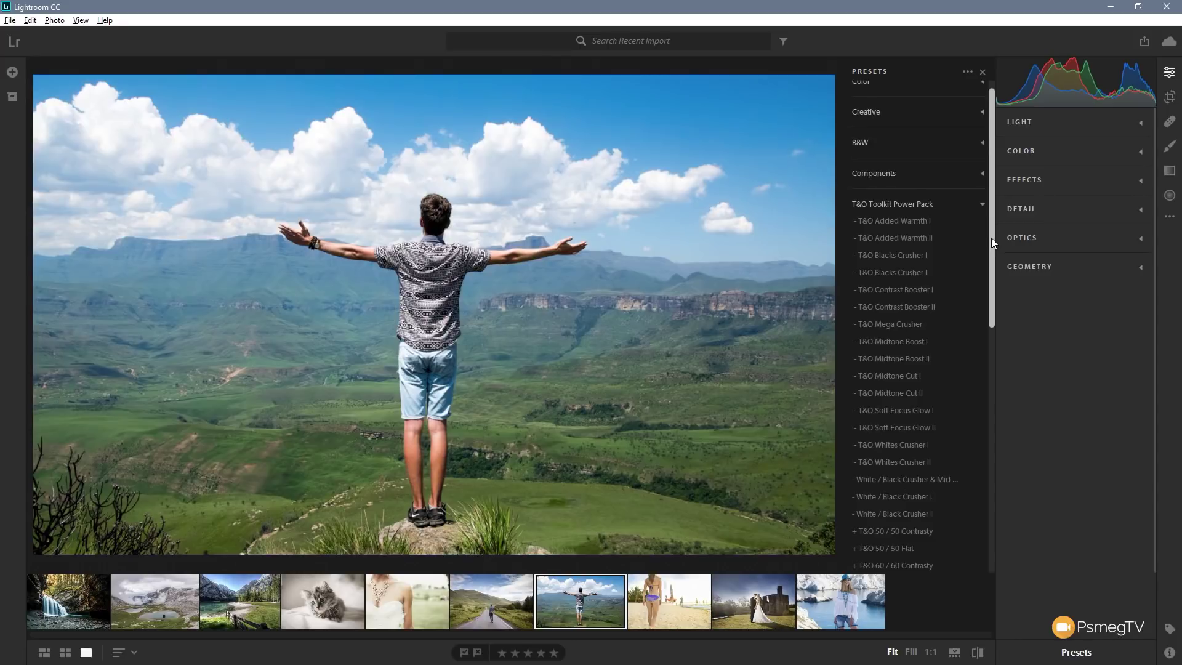
left_click_drag(990, 238, 995, 297)
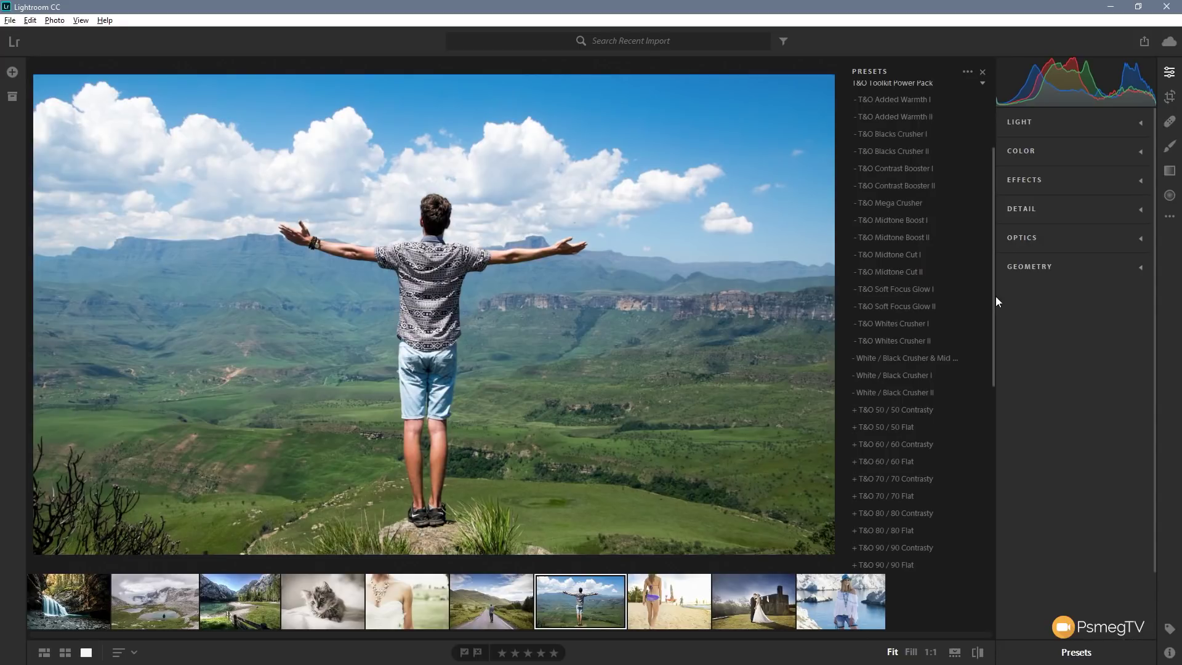
left_click(932, 270)
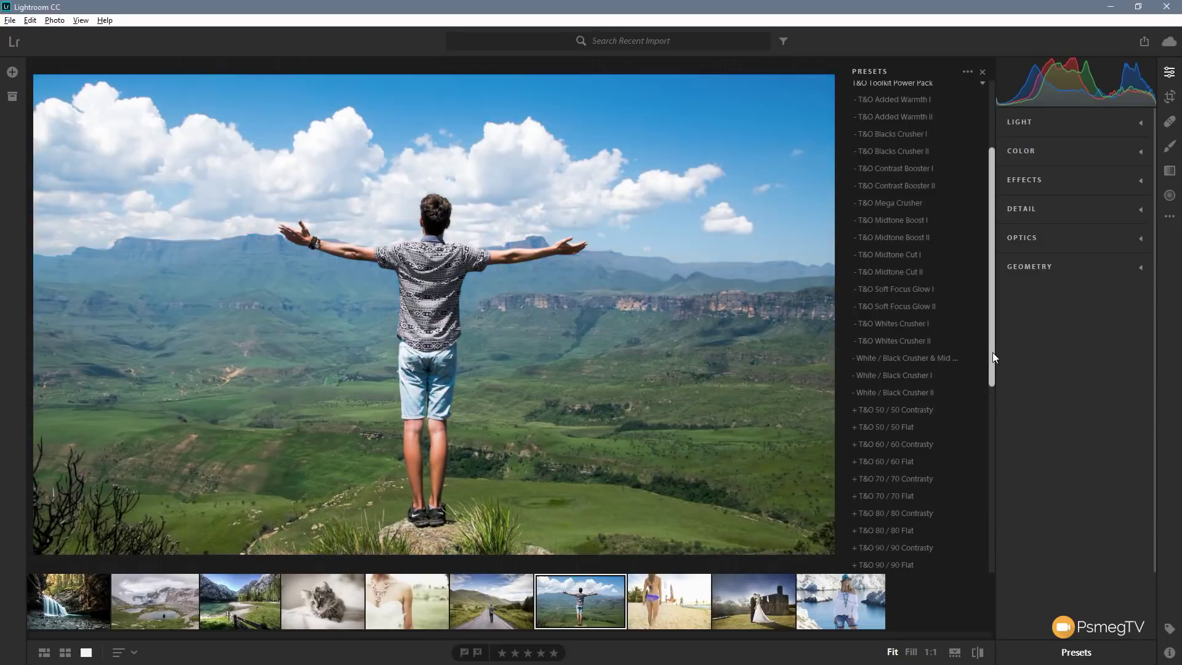
left_click_drag(992, 352, 995, 427)
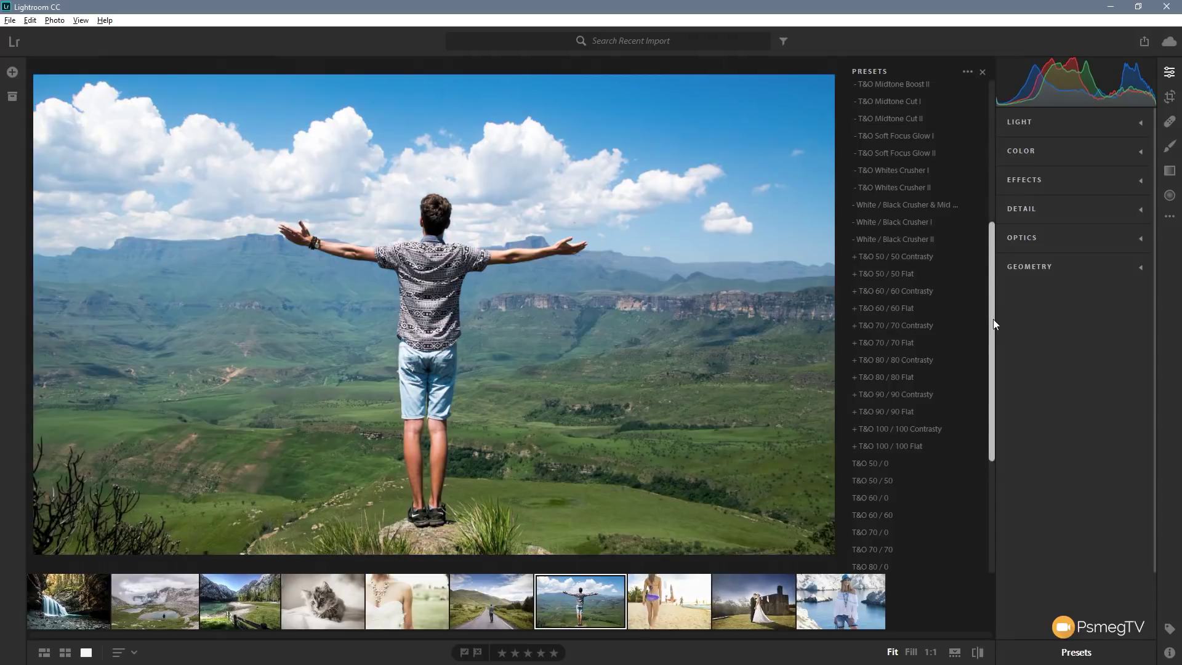
left_click_drag(992, 319, 989, 234)
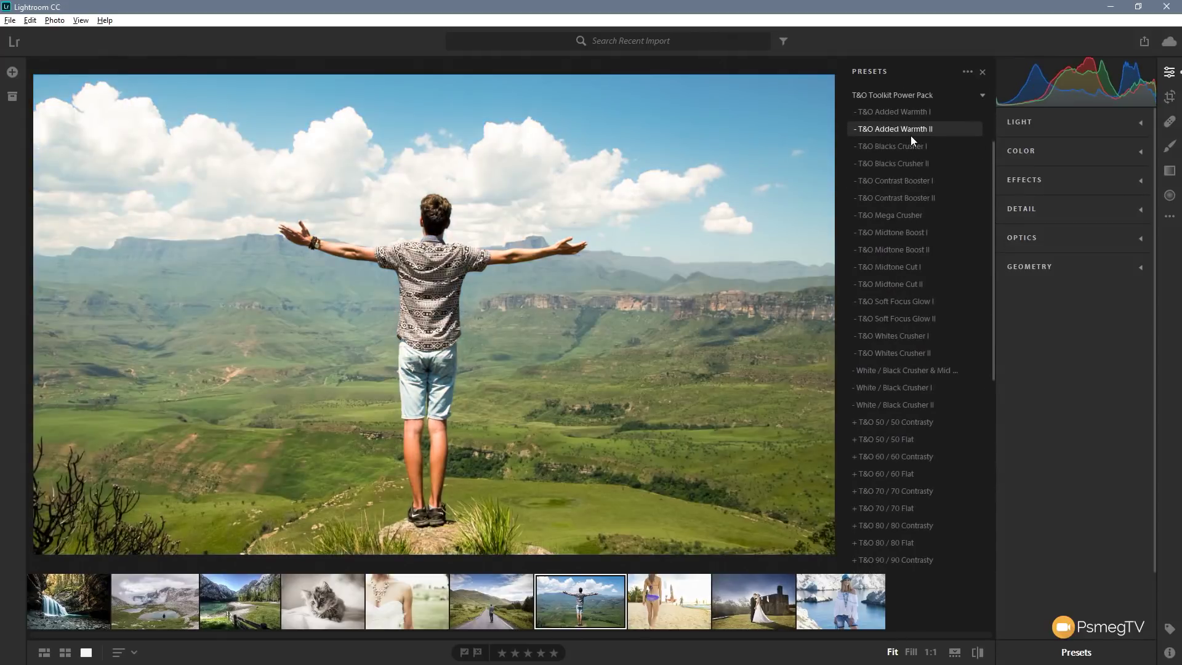
Apply T&O Added Warmth II (Temp +25), review Light, Color and Color Mixer, then collapse the group.
left_click(910, 136)
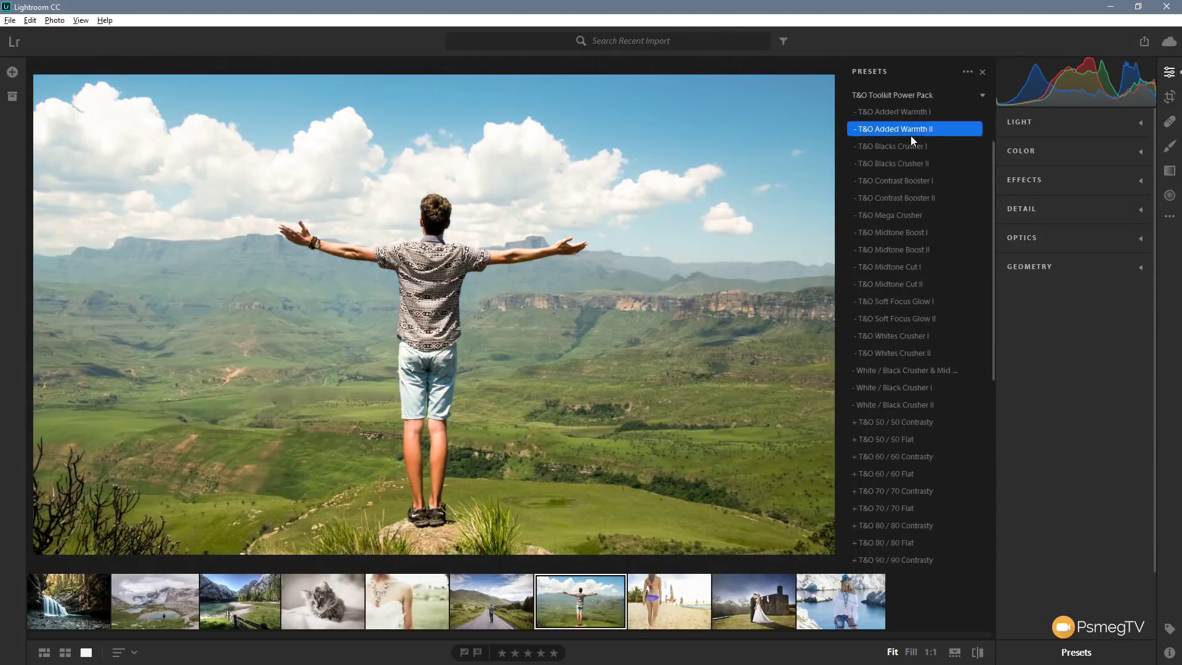
left_click(1037, 126)
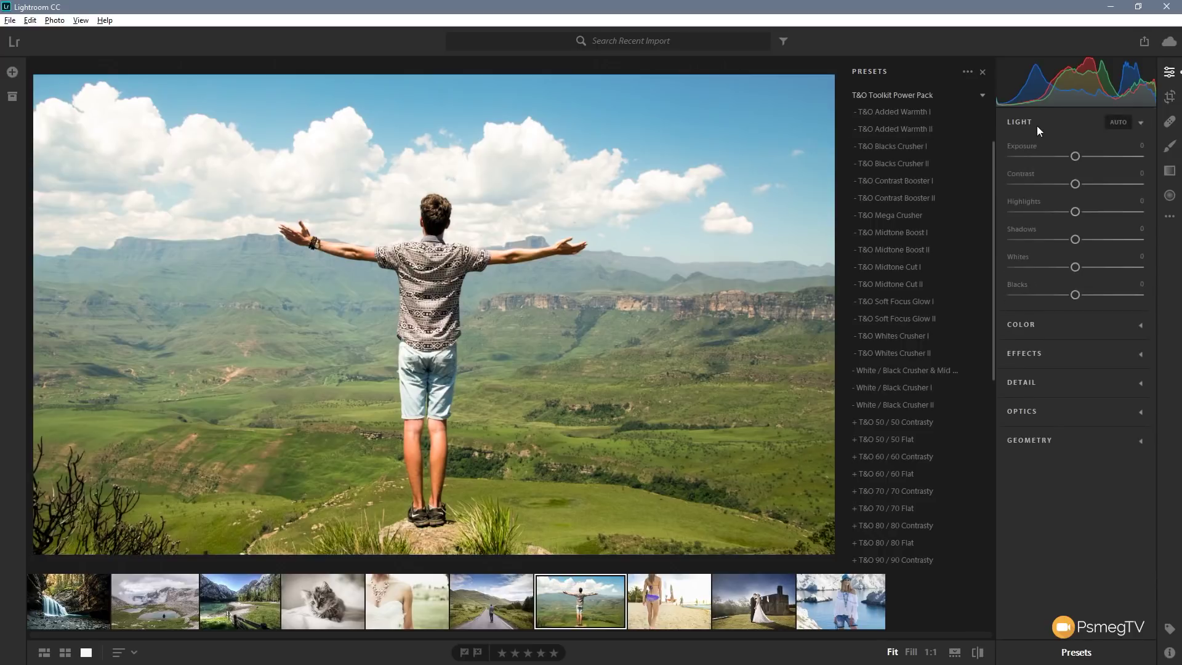
left_click(1042, 325)
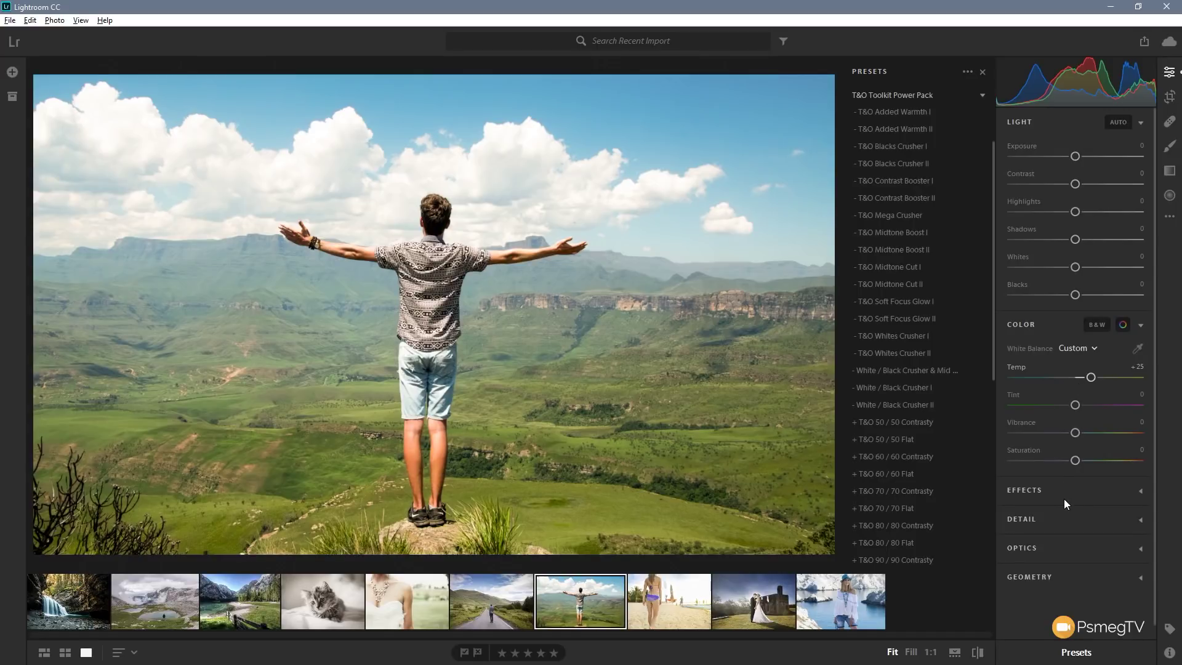
left_click(1121, 325)
scroll(1123, 346, "down", 3)
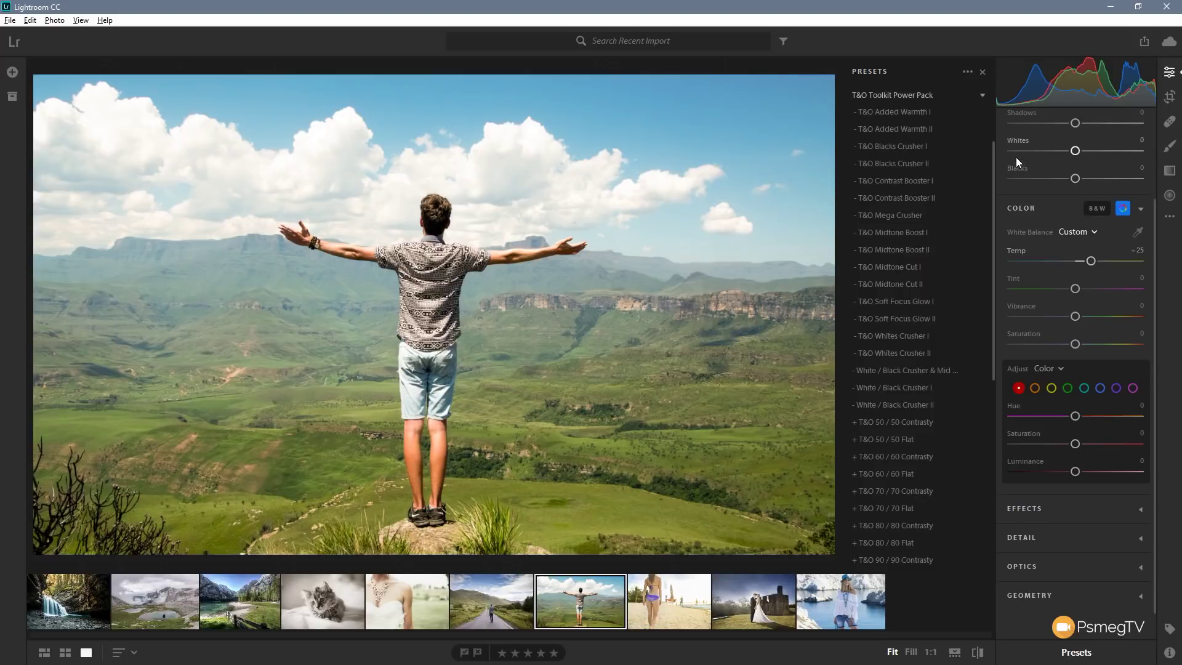
left_click(981, 97)
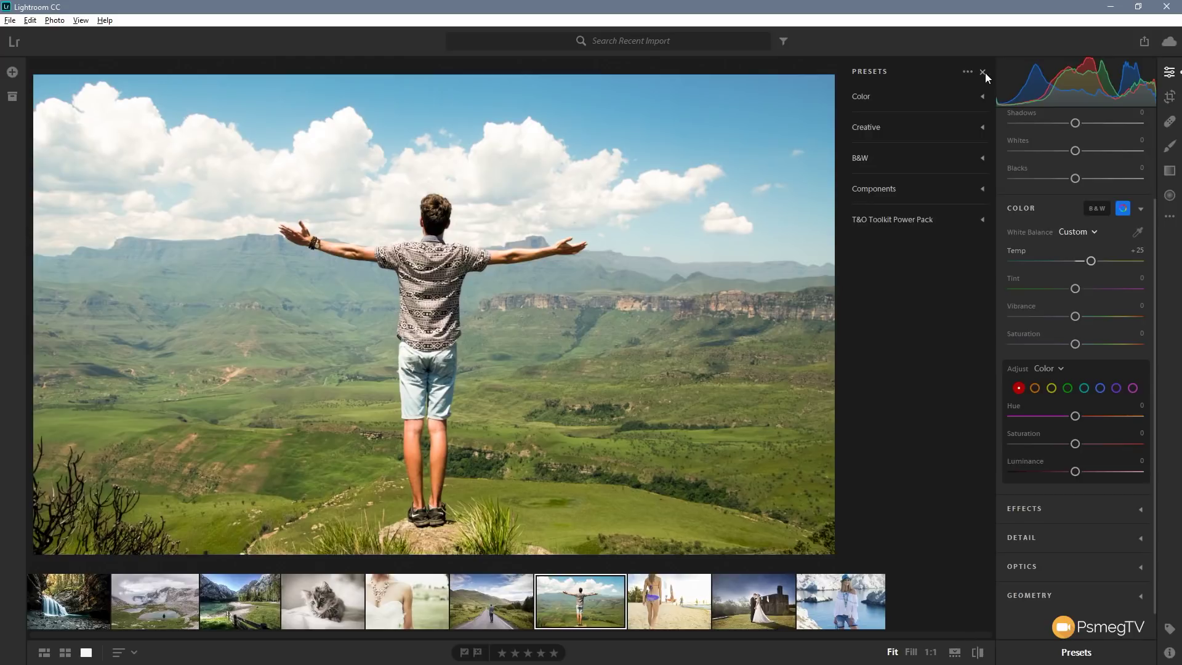
Open the Develop Presets folder on disk via the Presets panel's ... menu.
left_click(966, 72)
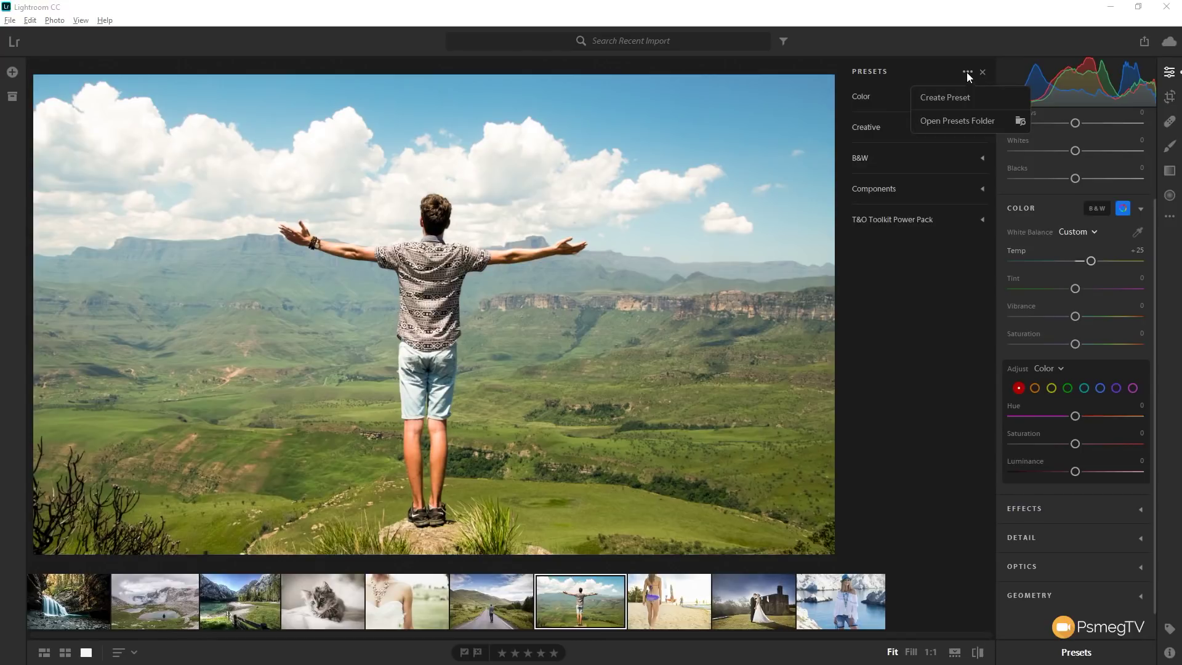
left_click(956, 120)
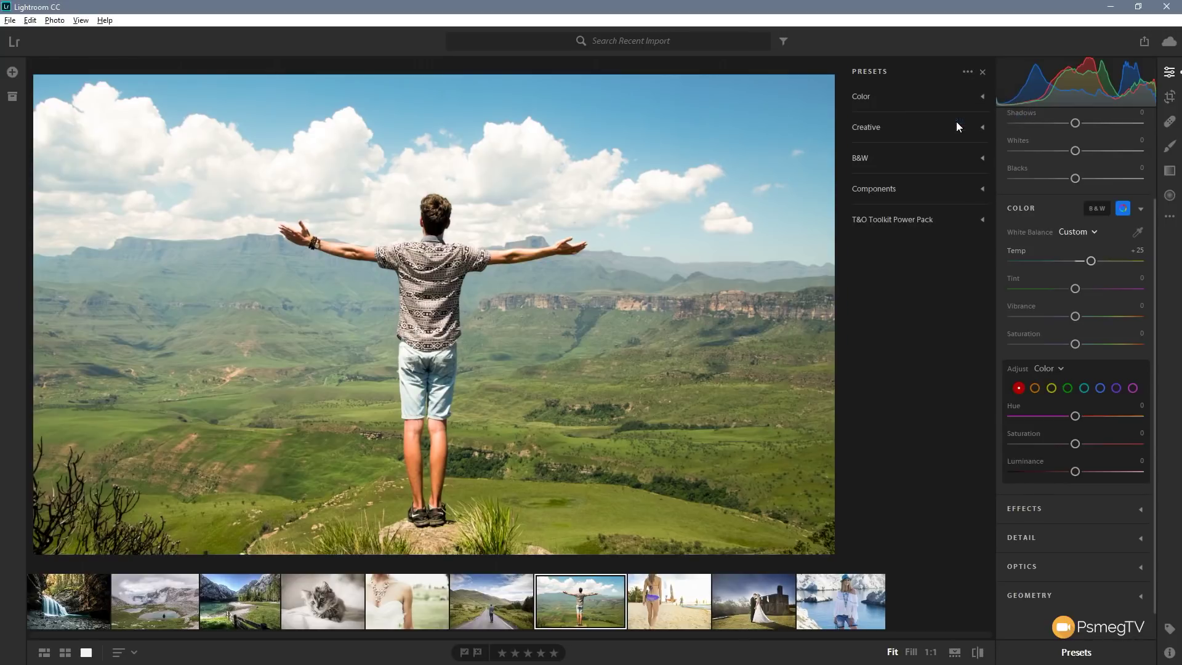
Copy the Hipstergram preset folder into User Presets, then close File Explorer.
left_click_drag(619, 74, 610, 61)
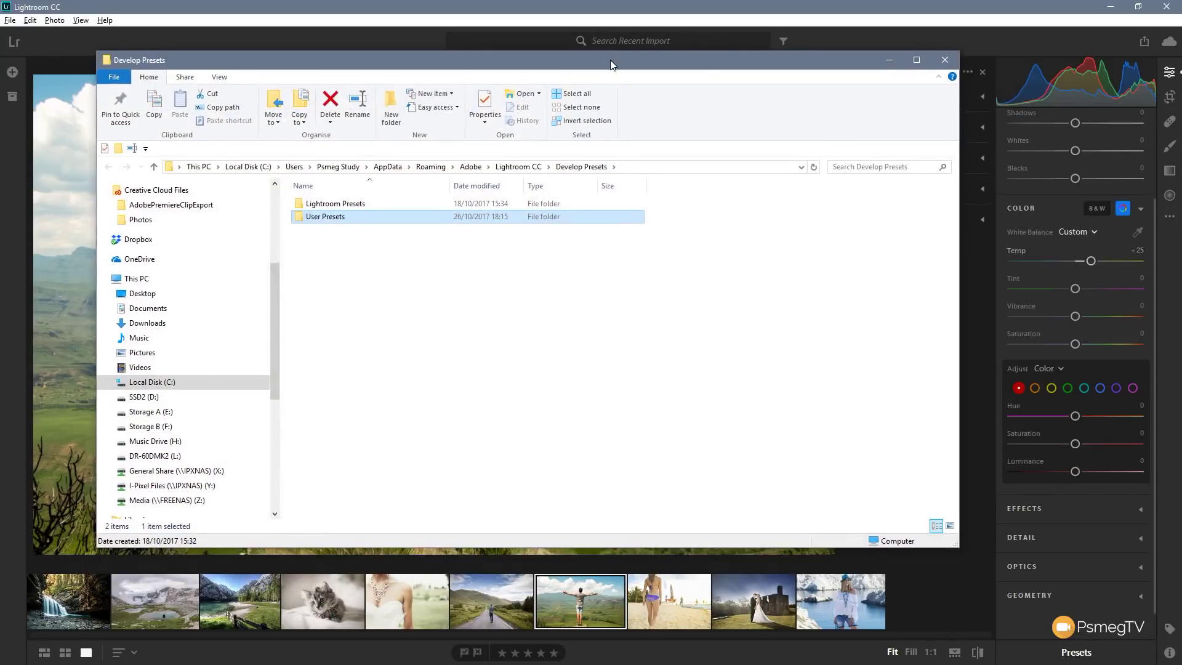
double_click(313, 223)
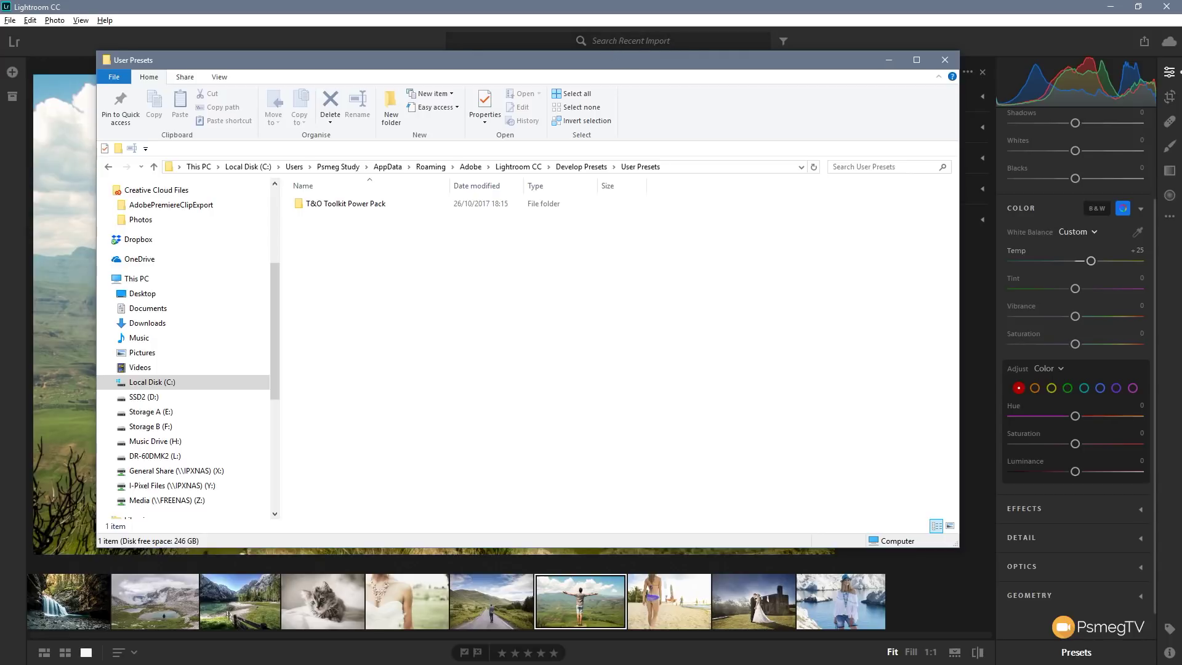
left_click_drag(409, 334, 405, 331)
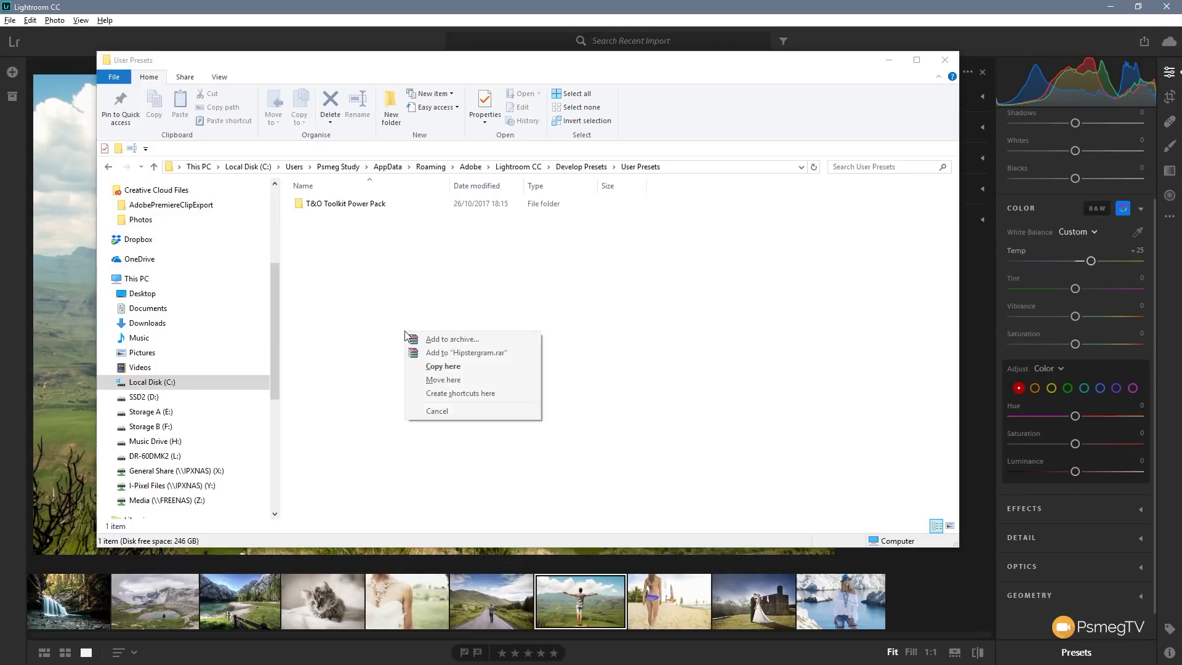
left_click(480, 366)
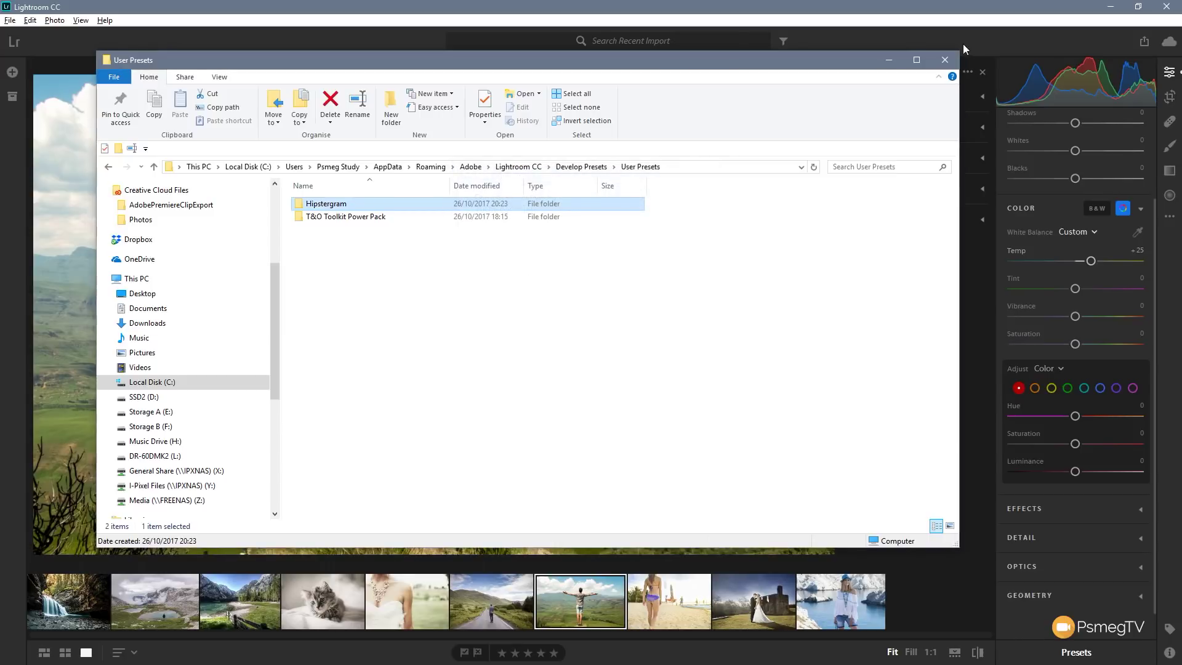
left_click(944, 60)
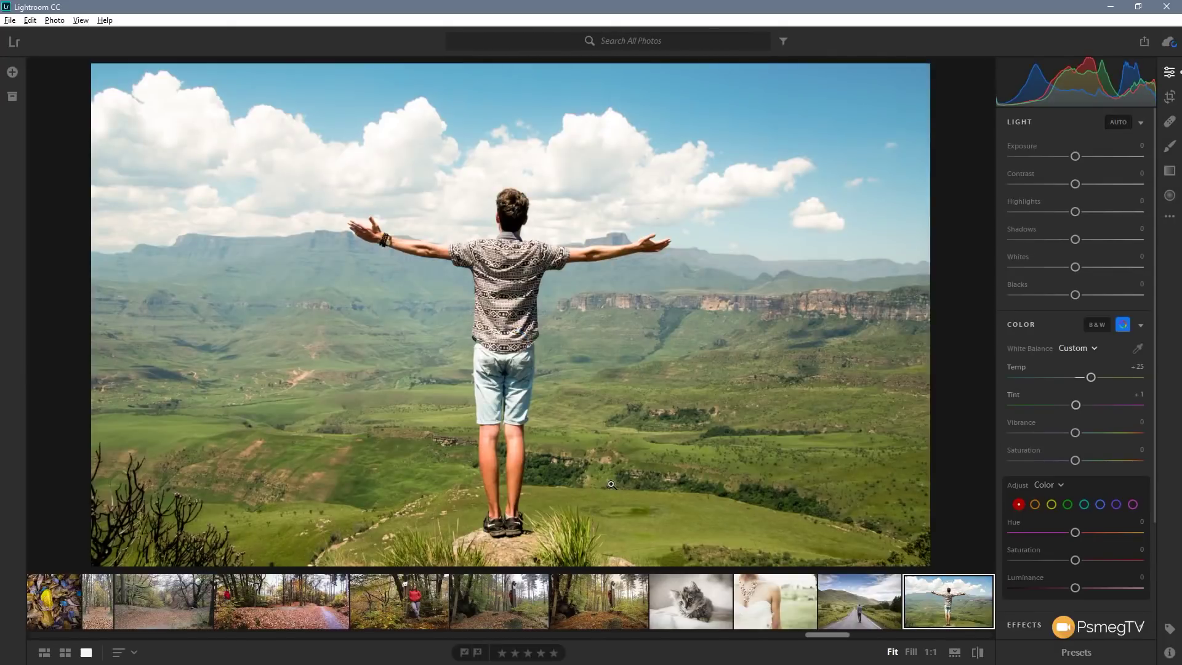
Show the Presets list and expand the imported Hipstergram group.
left_click(1076, 652)
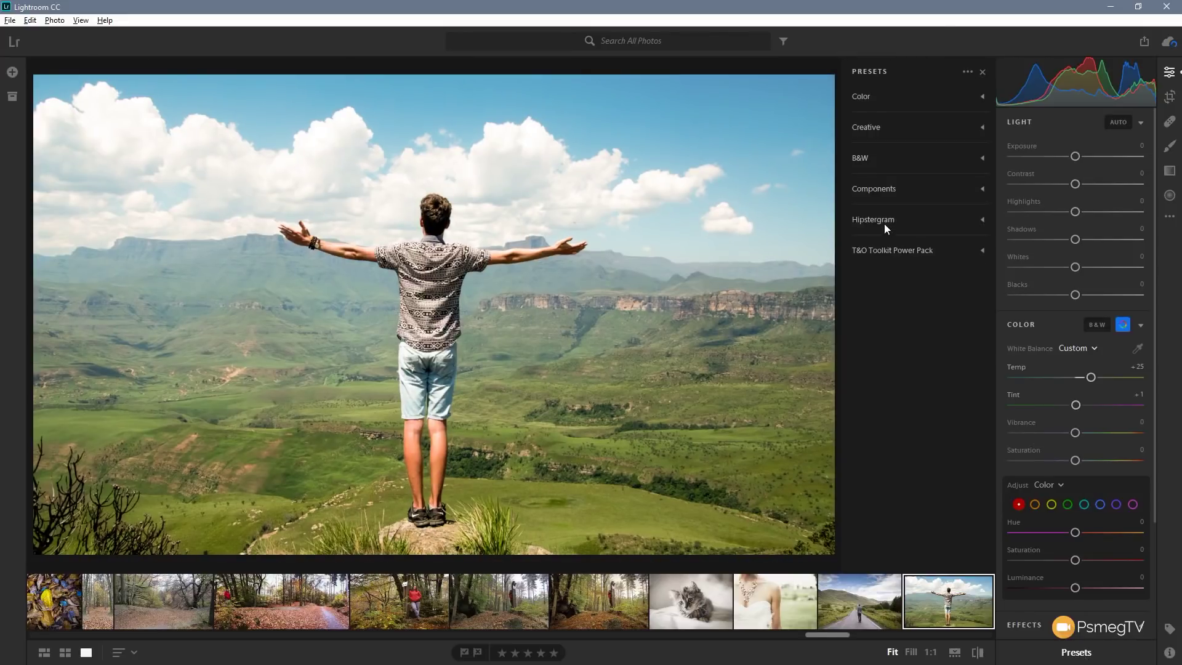
left_click(944, 225)
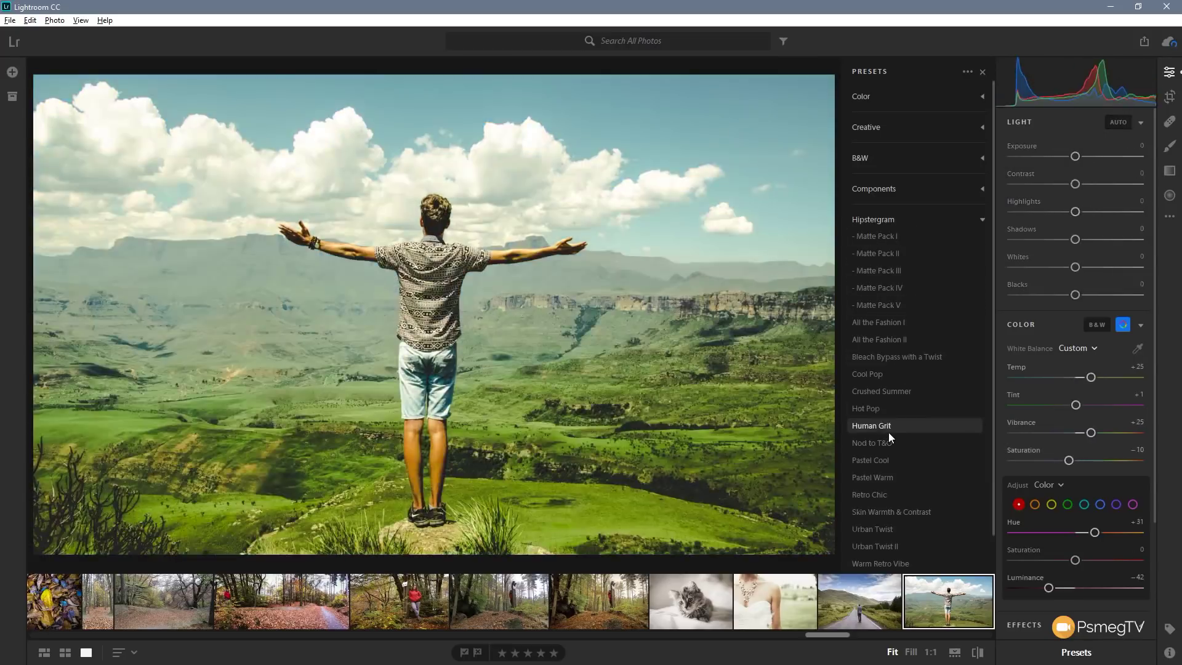
Revert the photo to original, try Bleach Bypass with a Twist, then apply All the Fashion I.
left_click(60, 20)
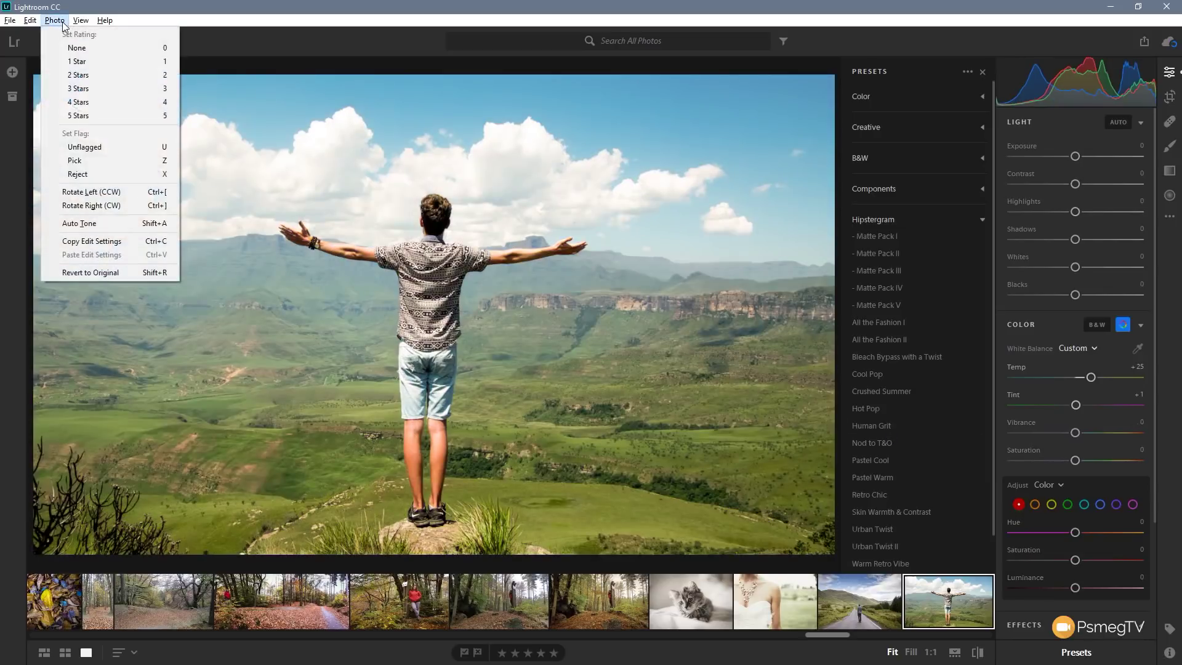
left_click(71, 275)
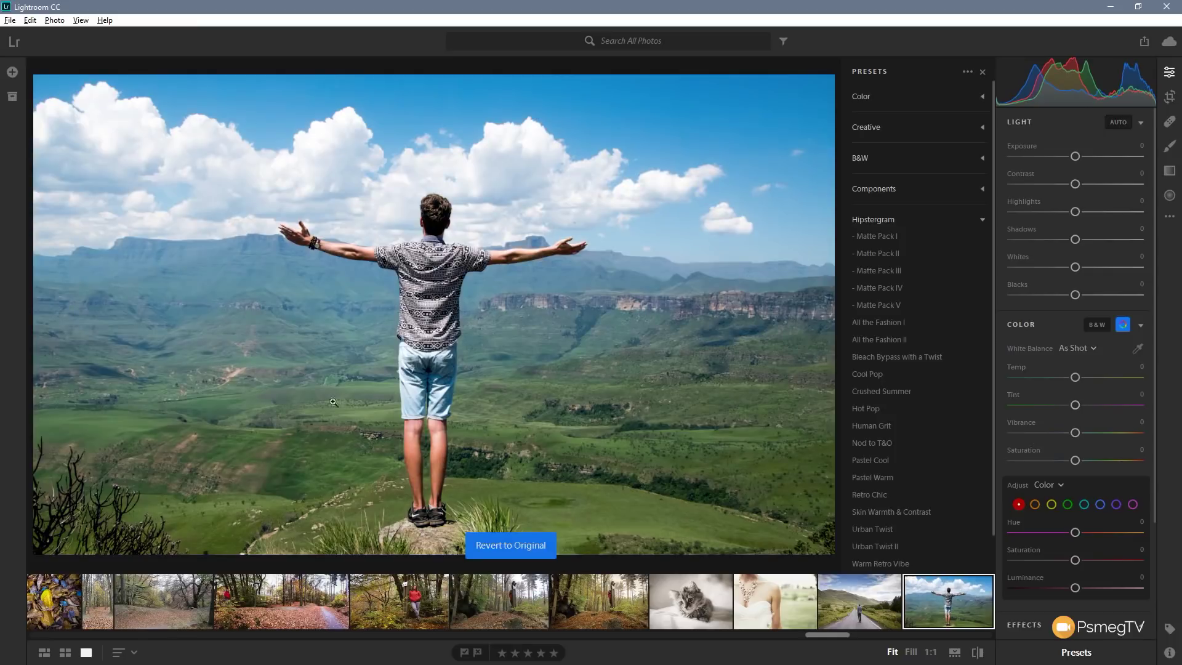
left_click(868, 358)
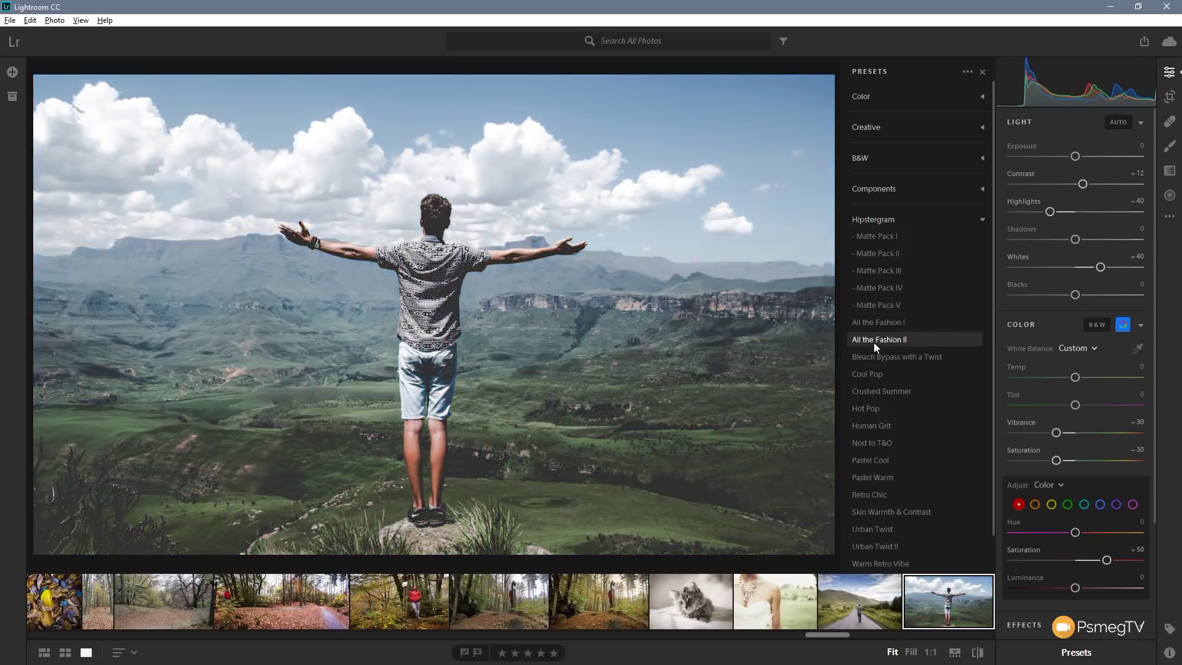
left_click(876, 321)
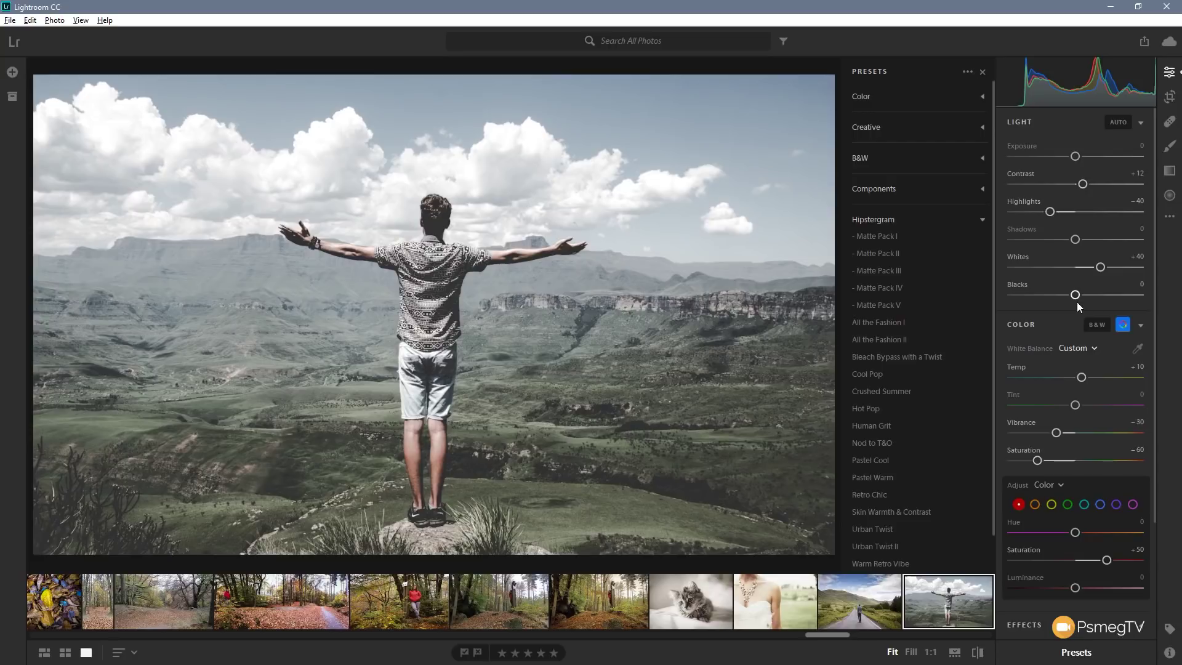
left_click(982, 220)
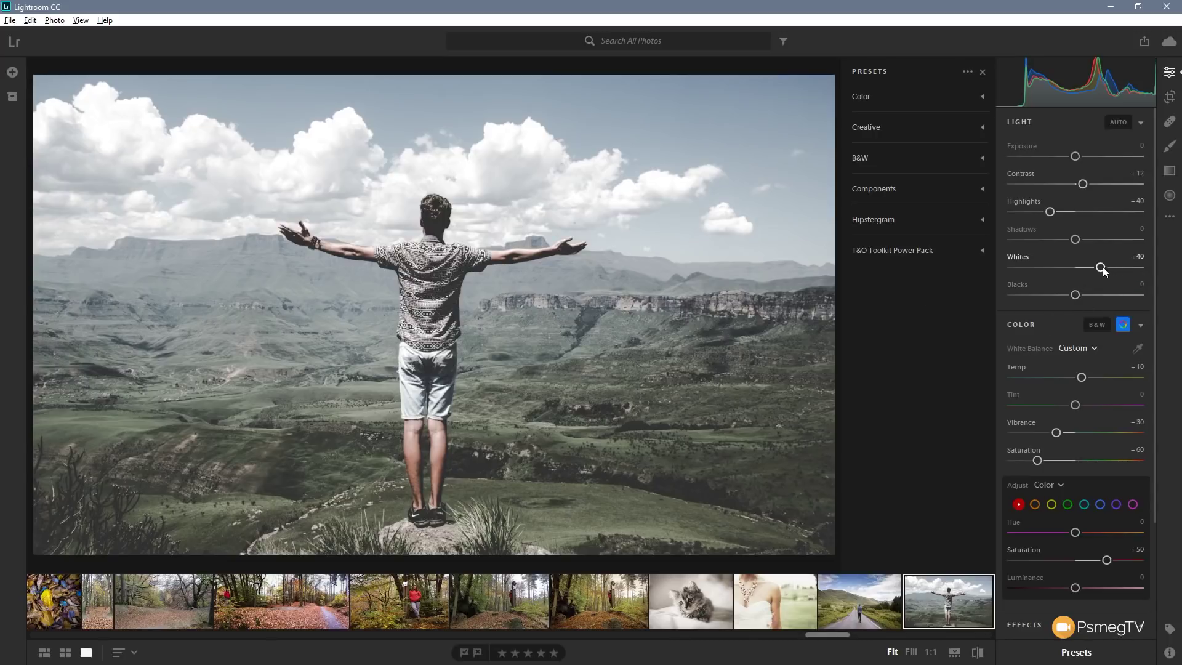
Drag the sliders to Whites −34, Shadows +21, Contrast +35, Tint +23 and Exposure +0.25.
left_click_drag(1101, 269, 1087, 239)
left_click_drag(1082, 184, 1070, 157)
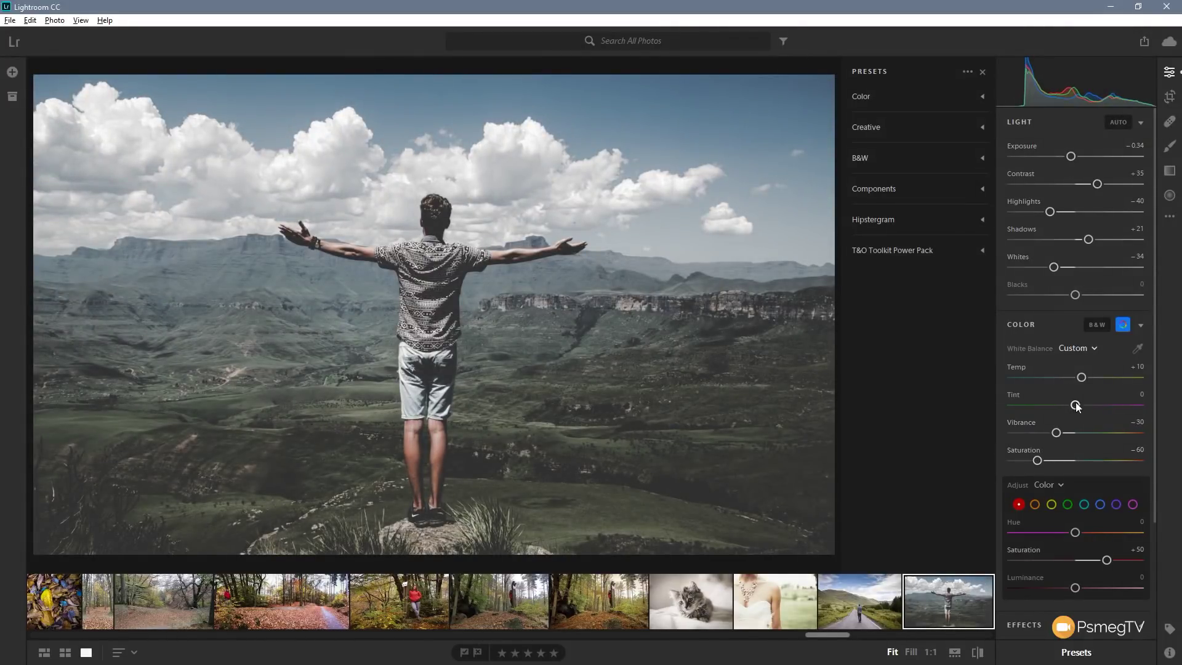
left_click_drag(1076, 405, 1090, 405)
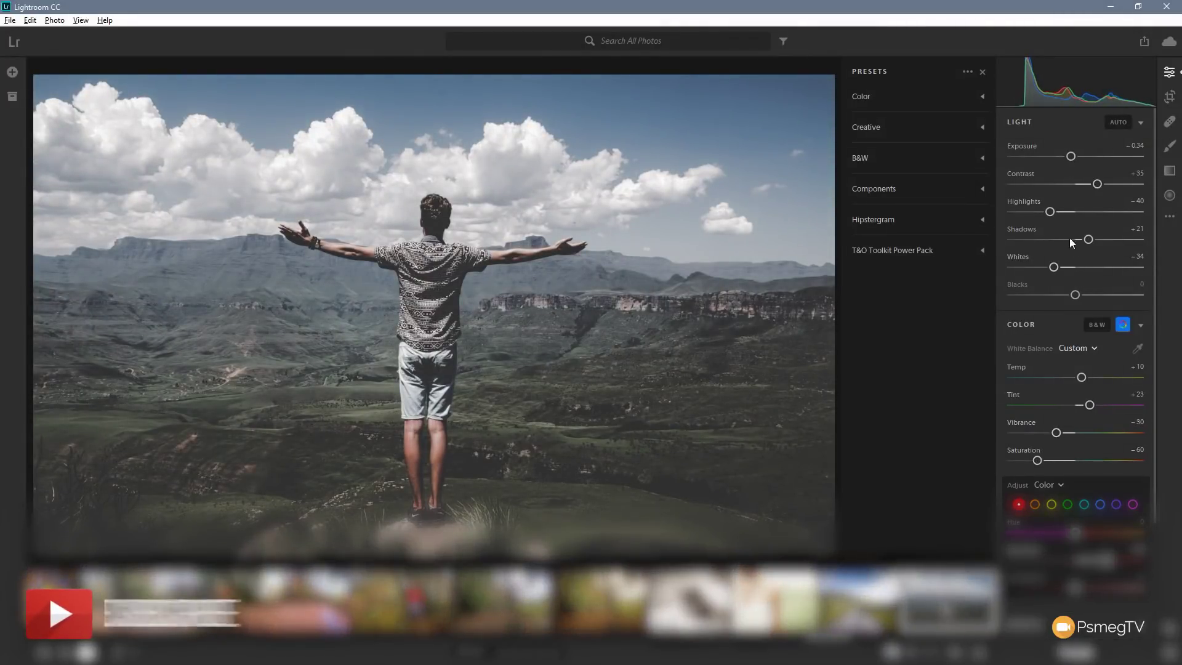
left_click_drag(1071, 156, 1079, 157)
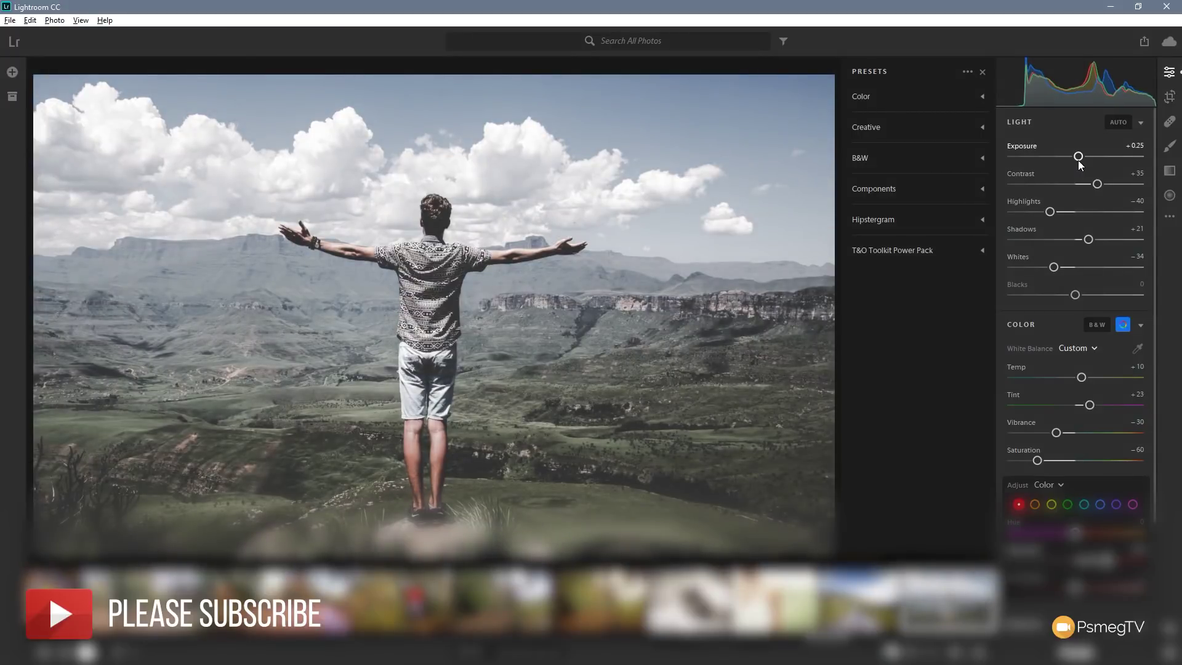
Save the photo's current adjustments as a new user preset called 'Sample Preset'.
left_click(966, 72)
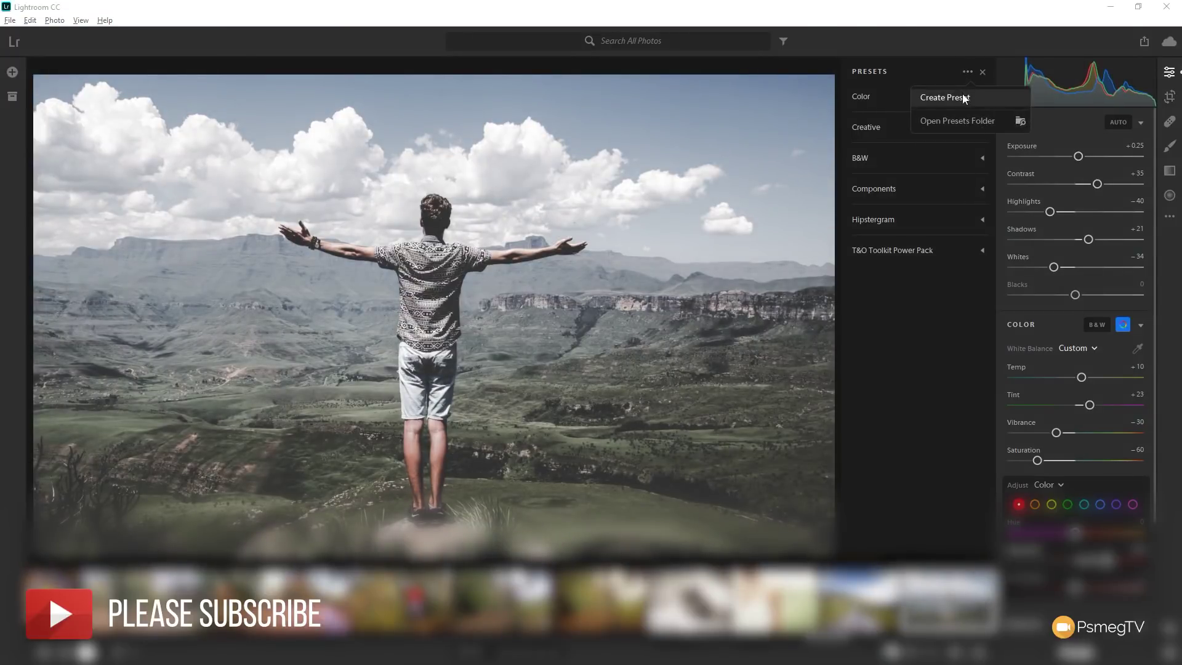
left_click(964, 98)
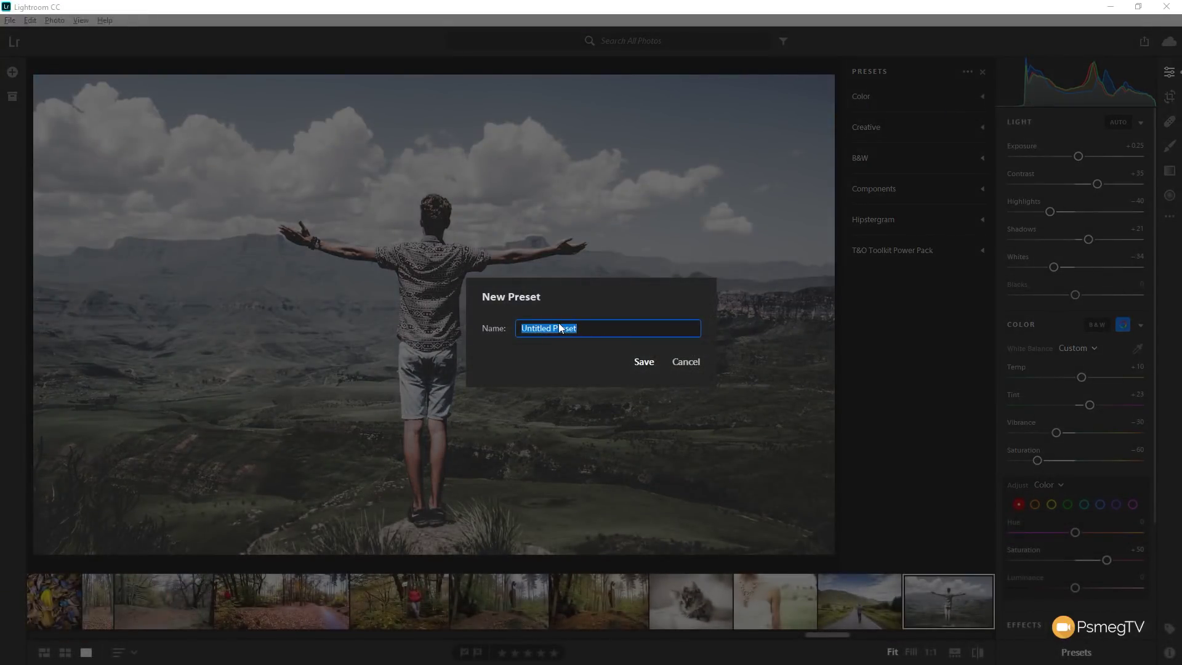
type("Sample Preset")
left_click(649, 362)
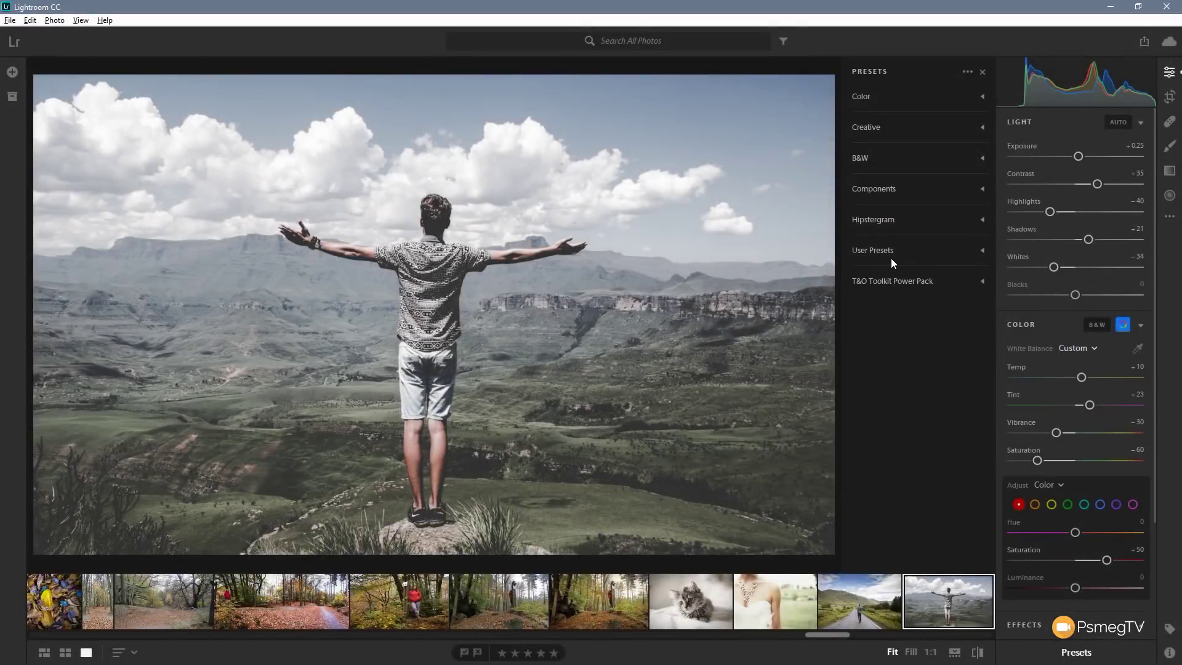
Revert the photo to its original, then reapply 'Sample Preset' from User Presets.
left_click(925, 251)
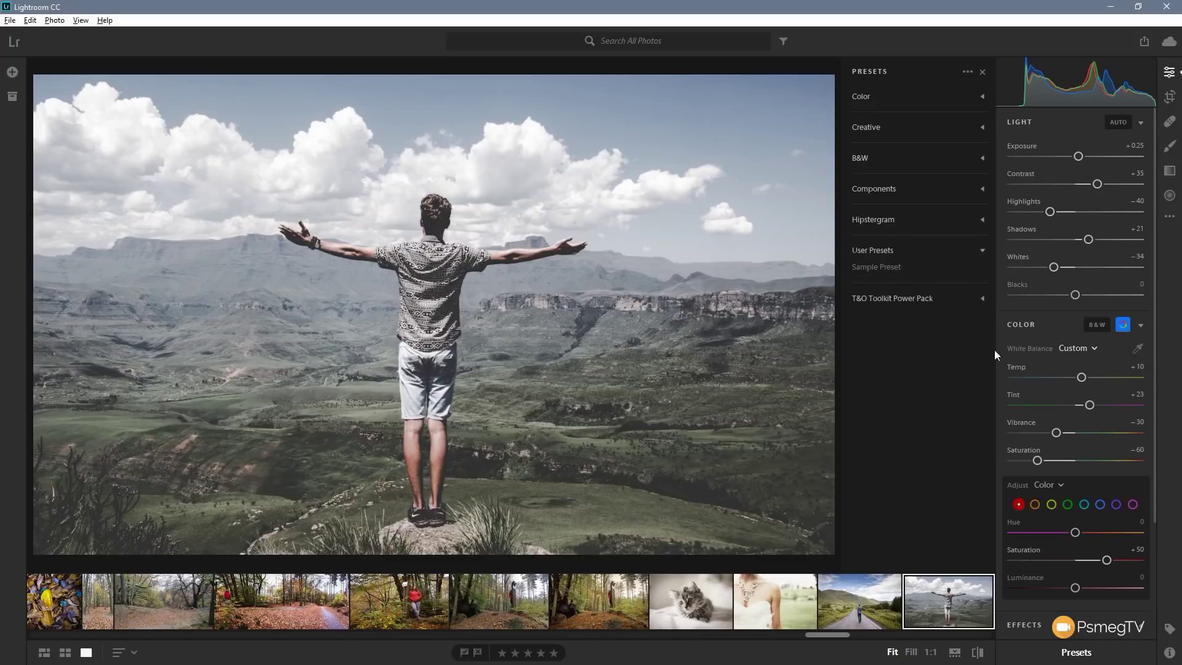
left_click(55, 20)
left_click(91, 272)
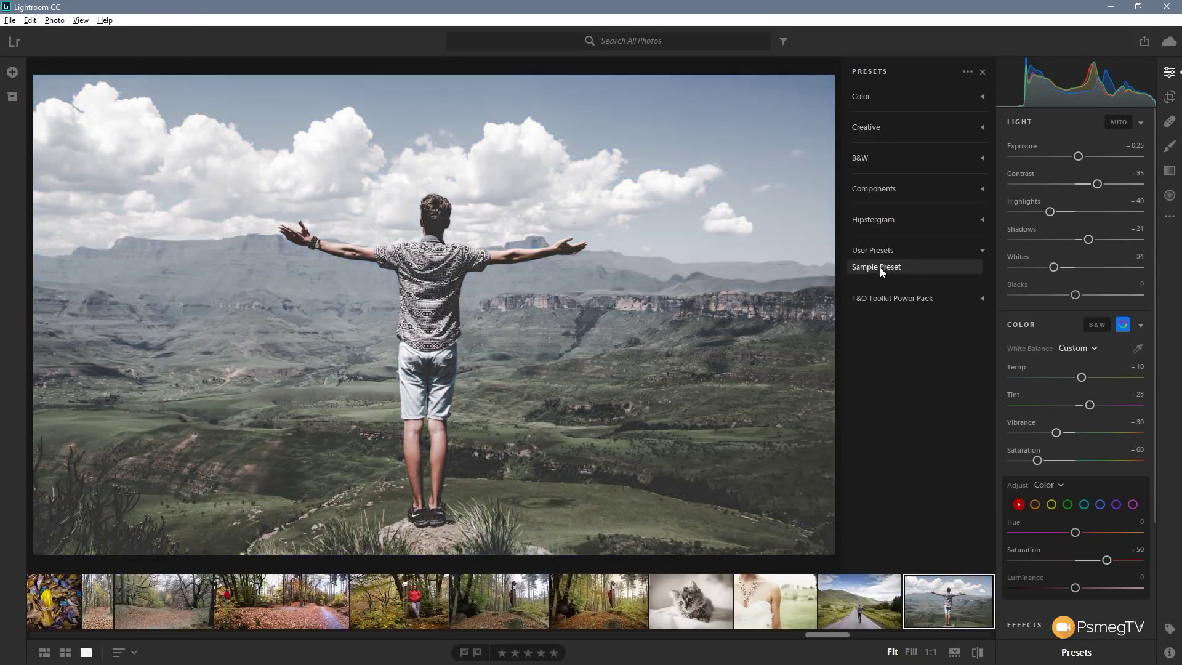
left_click(880, 268)
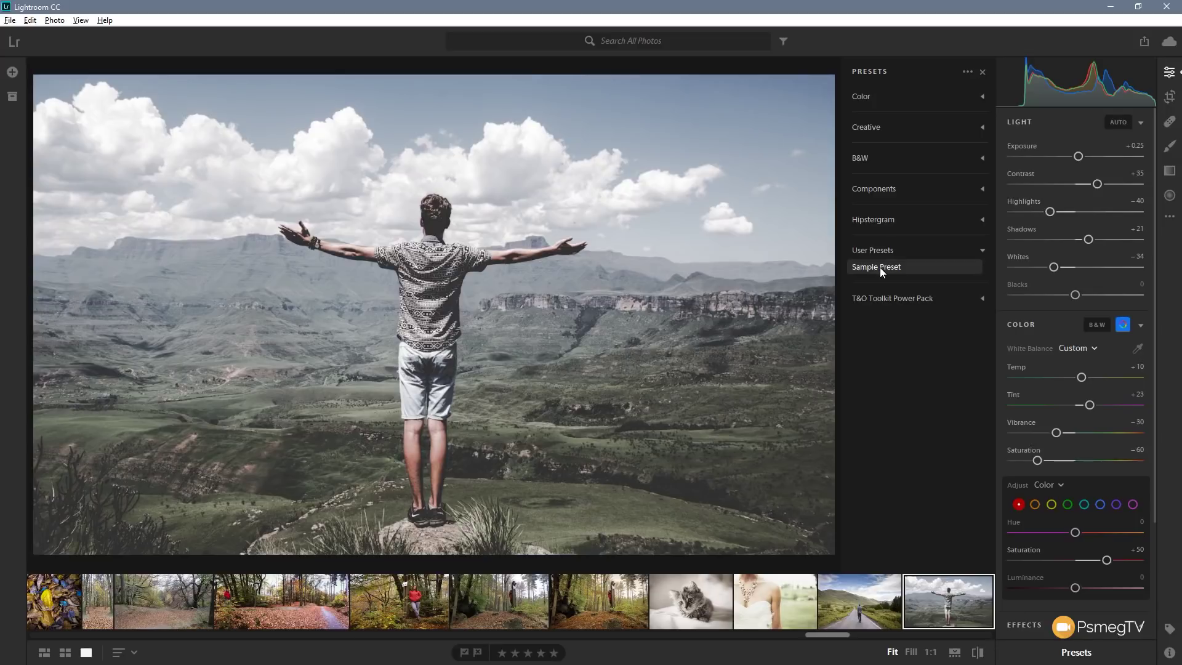